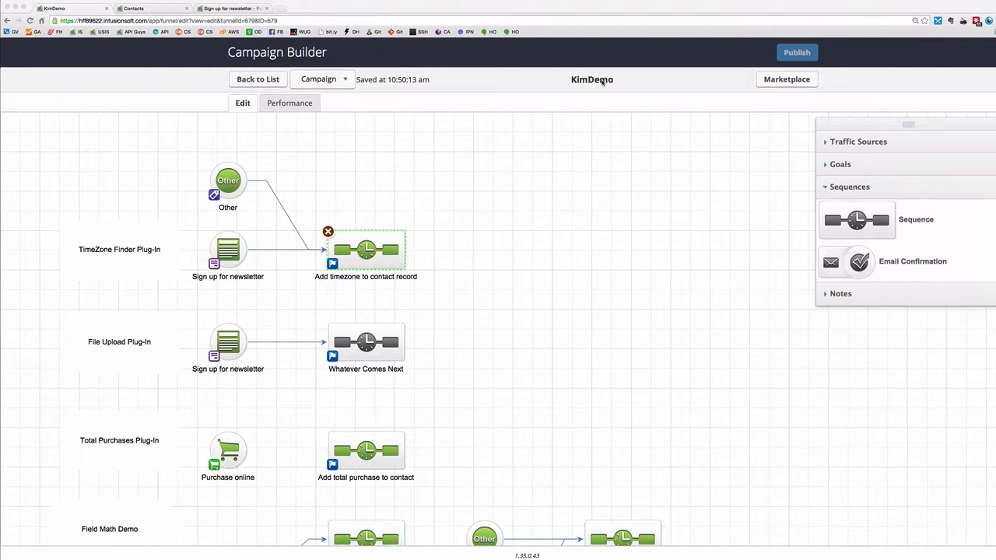
Review the newsletter form goal, then open the 'Add timezone to contact record' sequence.
double_click(231, 254)
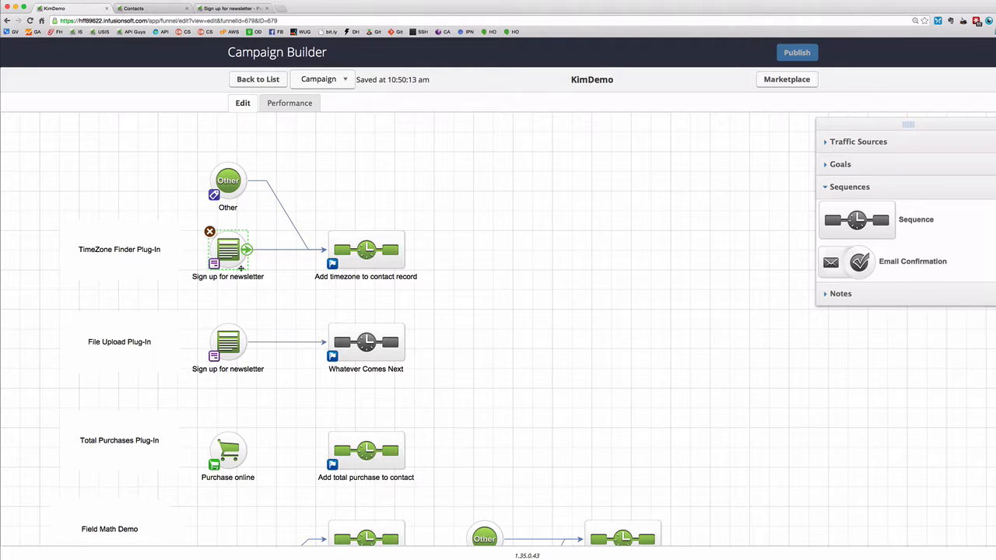
mouse_move(232, 254)
left_click(372, 258)
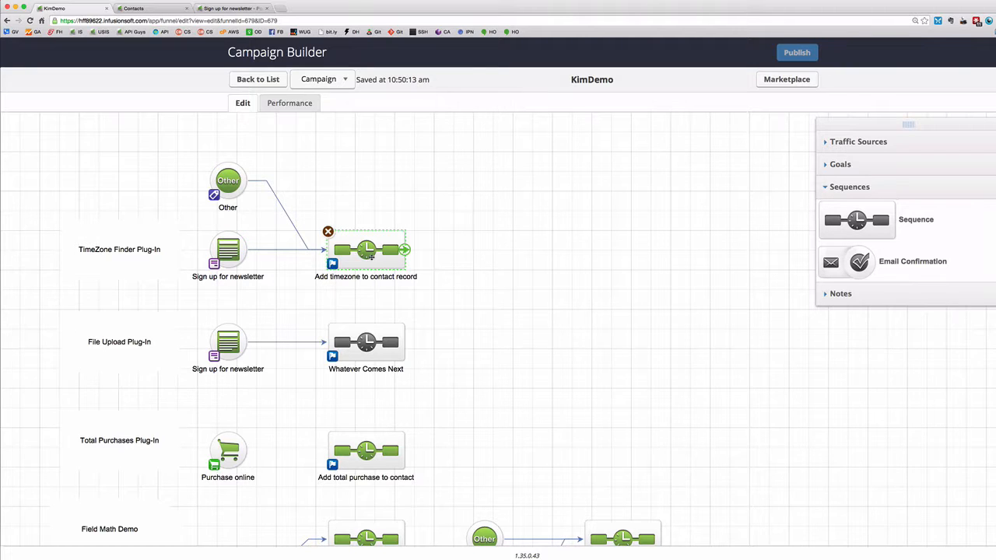
double_click(372, 258)
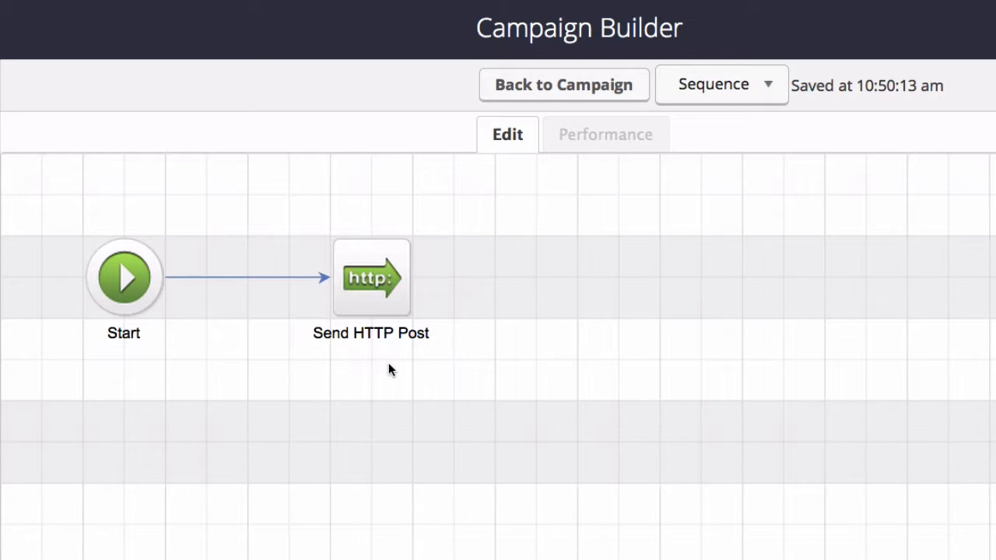
Open the Send HTTP Post settings and retype index.php at the end of the ZoneFinder POST URL.
mouse_move(400, 326)
double_click(374, 289)
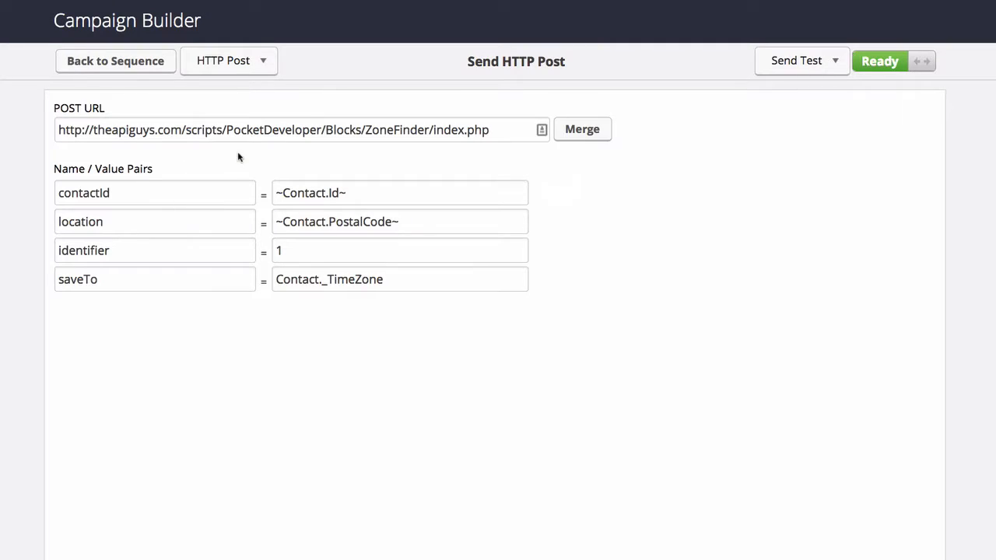
left_click_drag(491, 130, 434, 130)
key("BackSpace")
type("index.php")
Highlight the theapiguys domain and scripts folder path in the POST URL, then show the merge fields.
left_click_drag(155, 130, 93, 130)
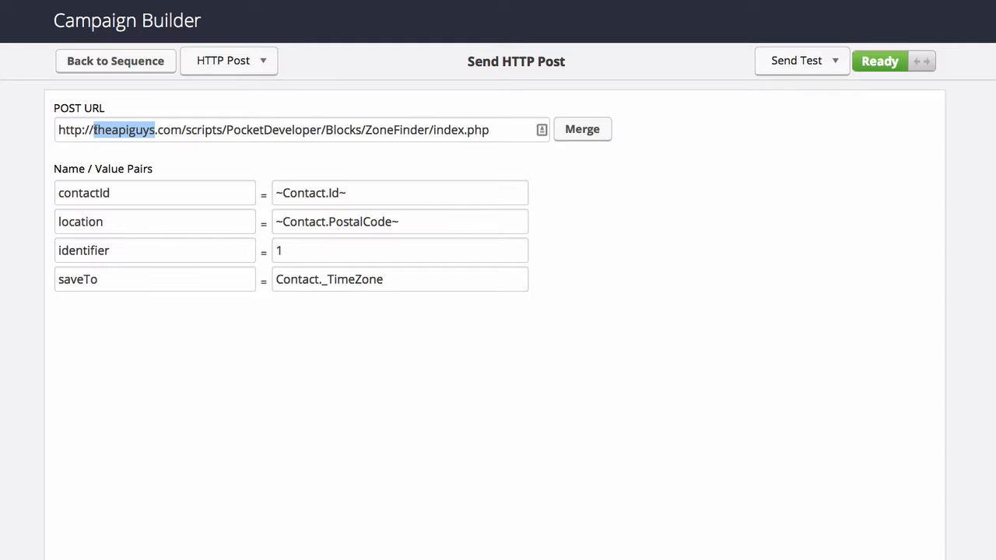
left_click(155, 156)
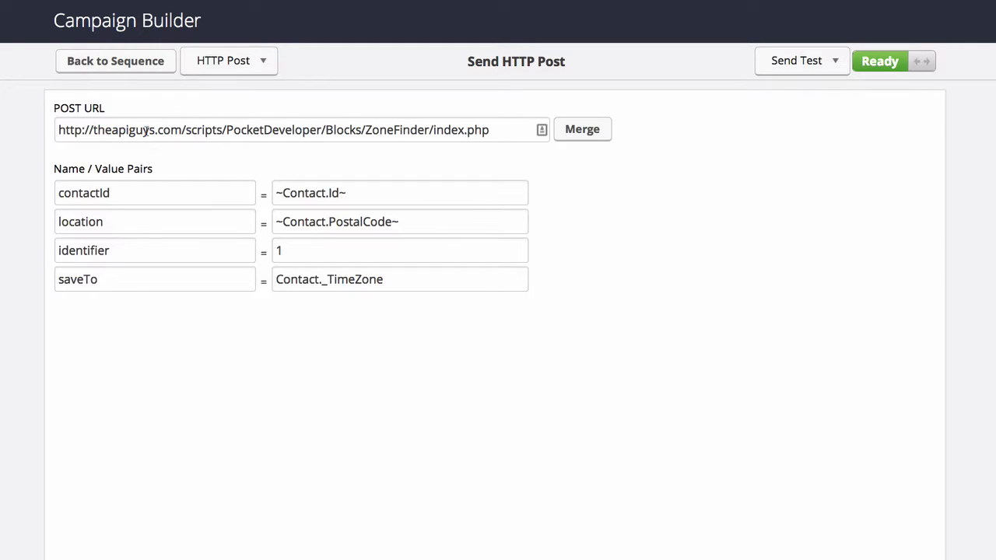
left_click_drag(156, 130, 93, 130)
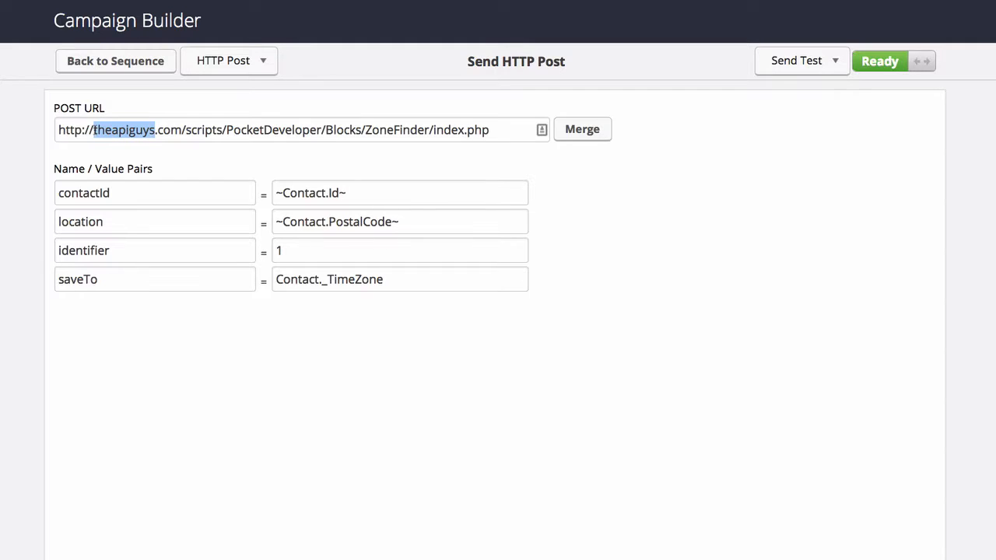
left_click(189, 149)
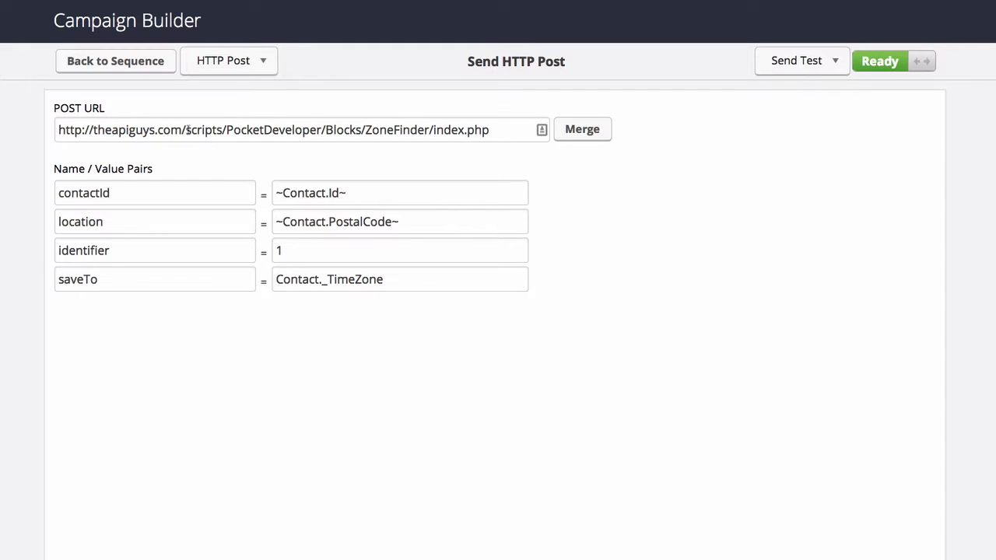
left_click_drag(186, 130, 433, 131)
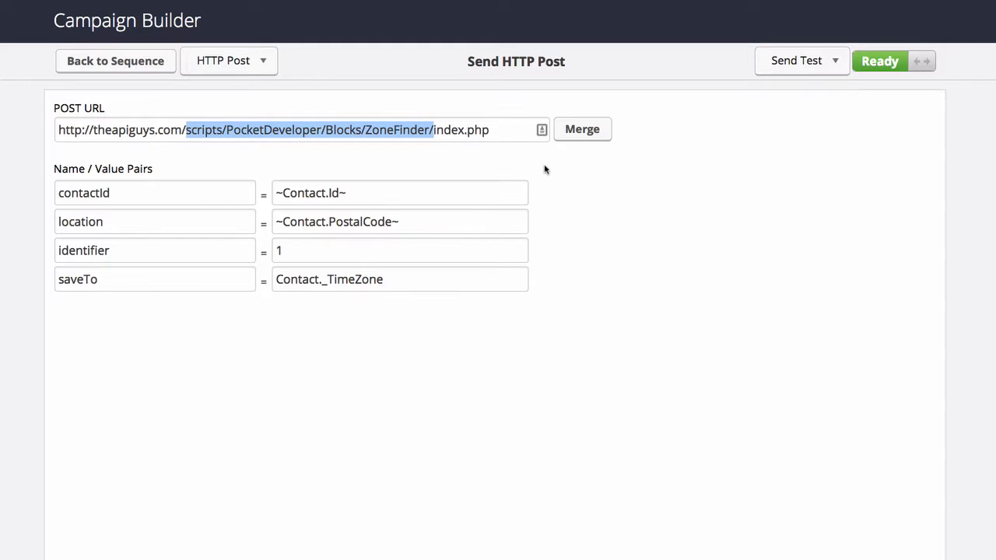
left_click(407, 130)
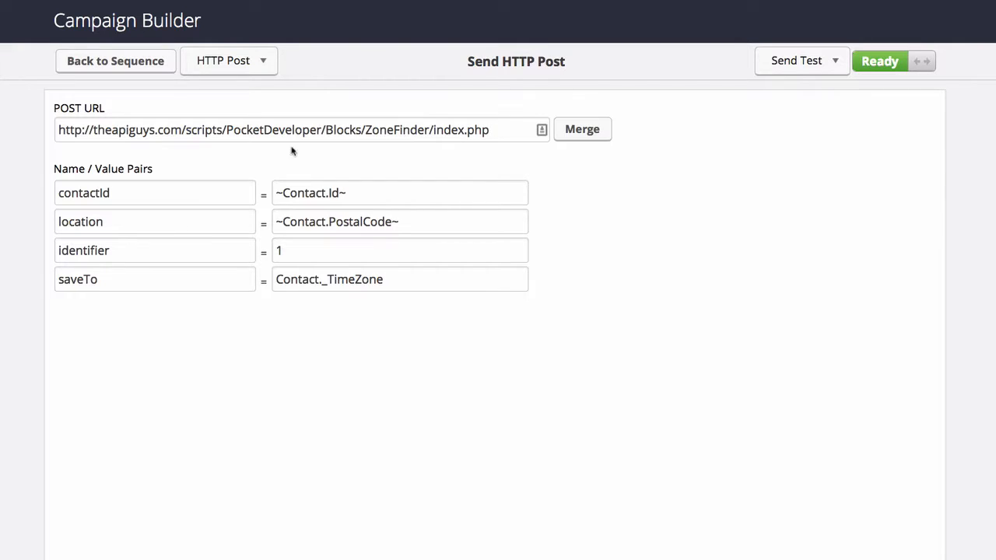
mouse_move(234, 192)
left_click(592, 133)
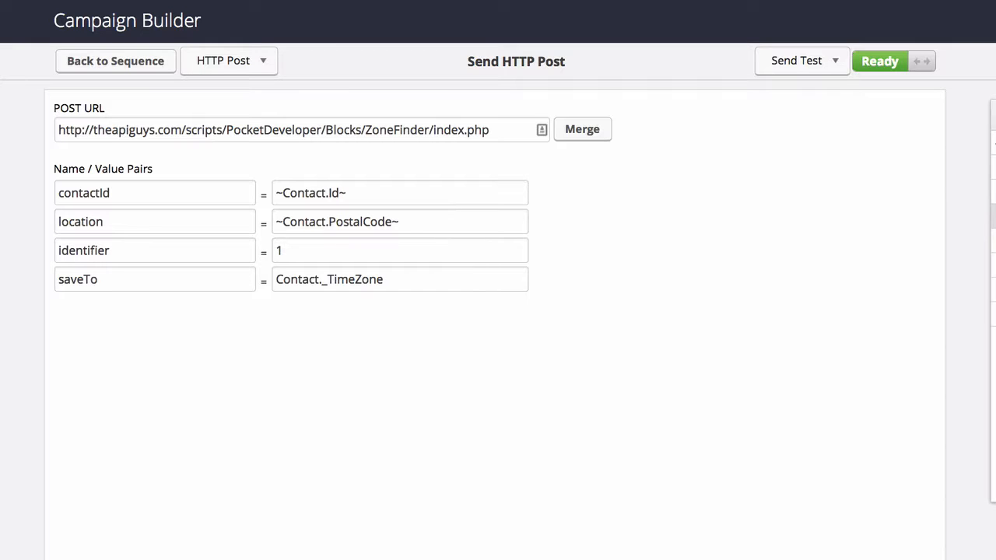
Change the location value to ~Contact.City~ ~Contact.Country~, dropping the PostalCode and State fields.
left_click(994, 216)
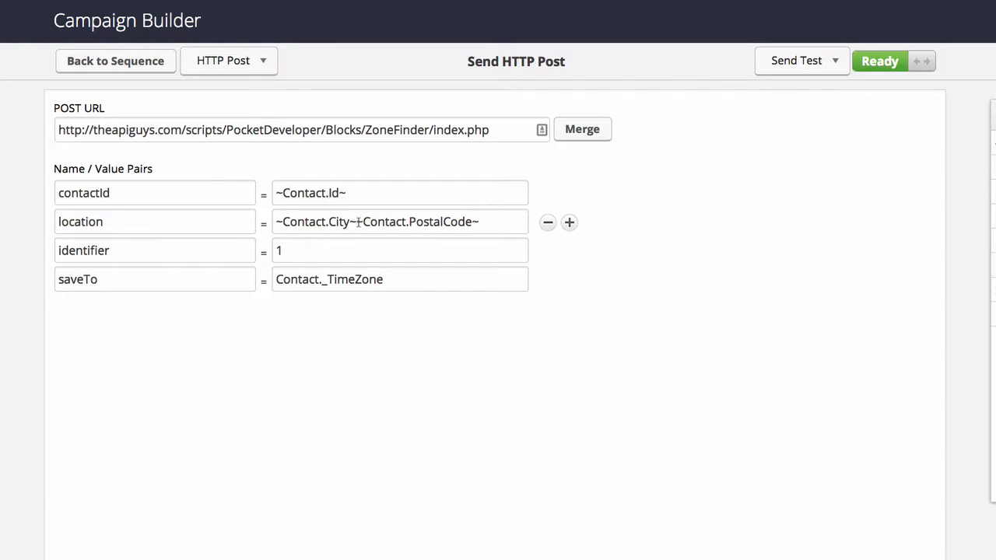
type(",")
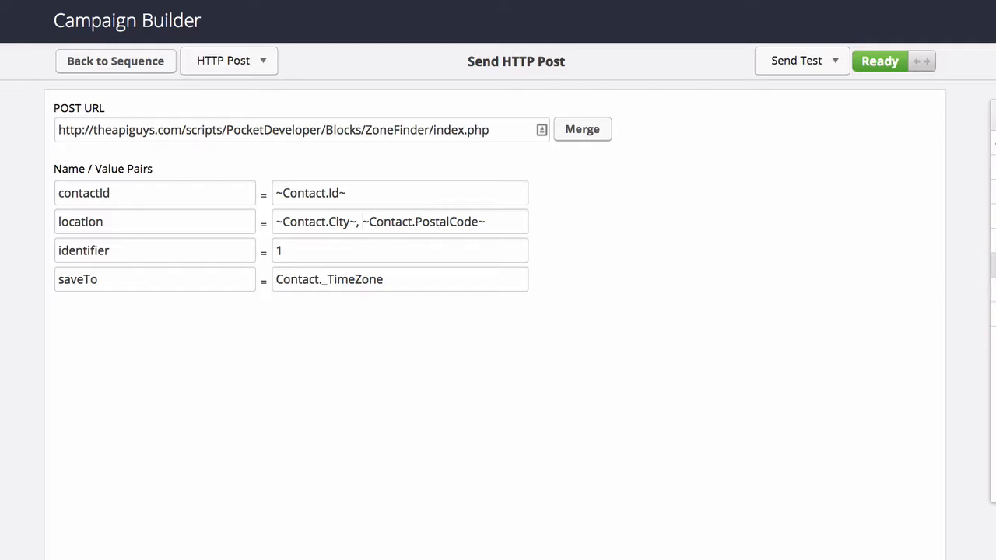
left_click(994, 241)
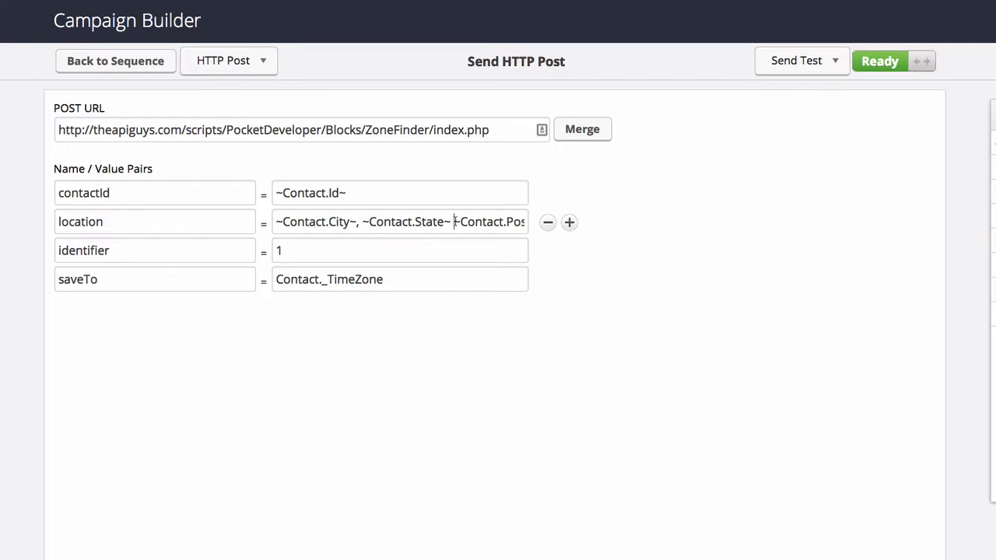
left_click_drag(454, 222, 545, 225)
key("super+c")
key("BackSpace")
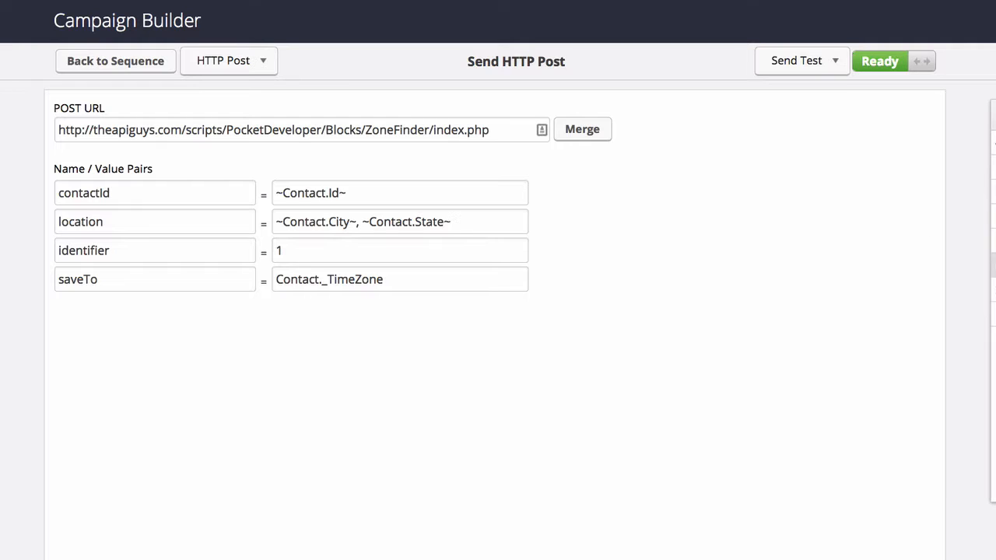
key("ctrl+v")
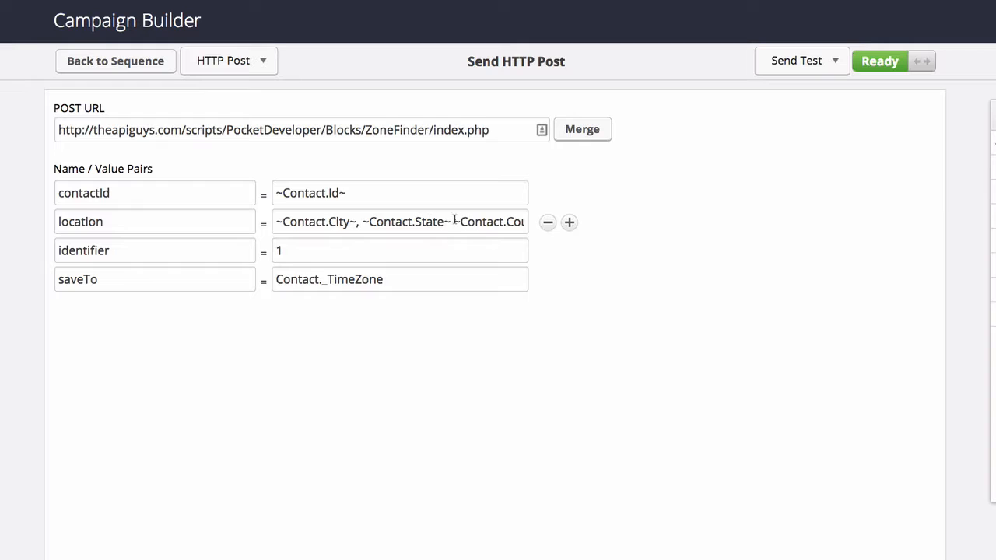
left_click_drag(362, 222, 357, 221)
left_click(362, 222)
left_click_drag(454, 223, 356, 222)
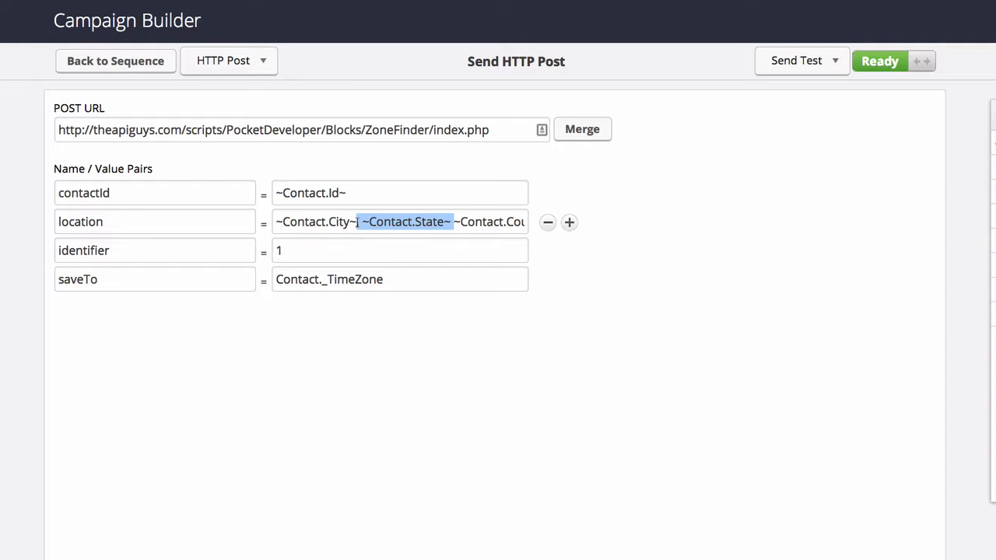
key("BackSpace")
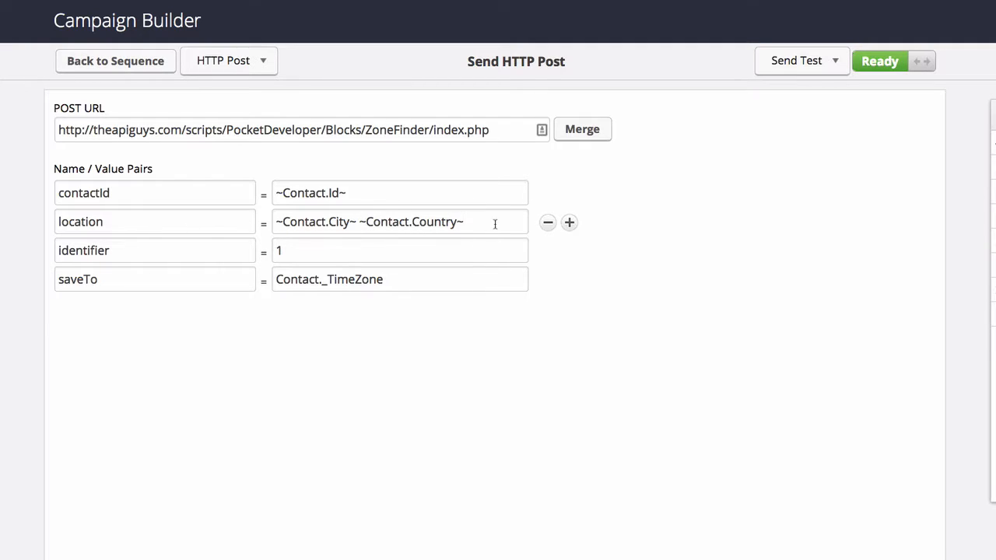
left_click_drag(475, 224, 361, 224)
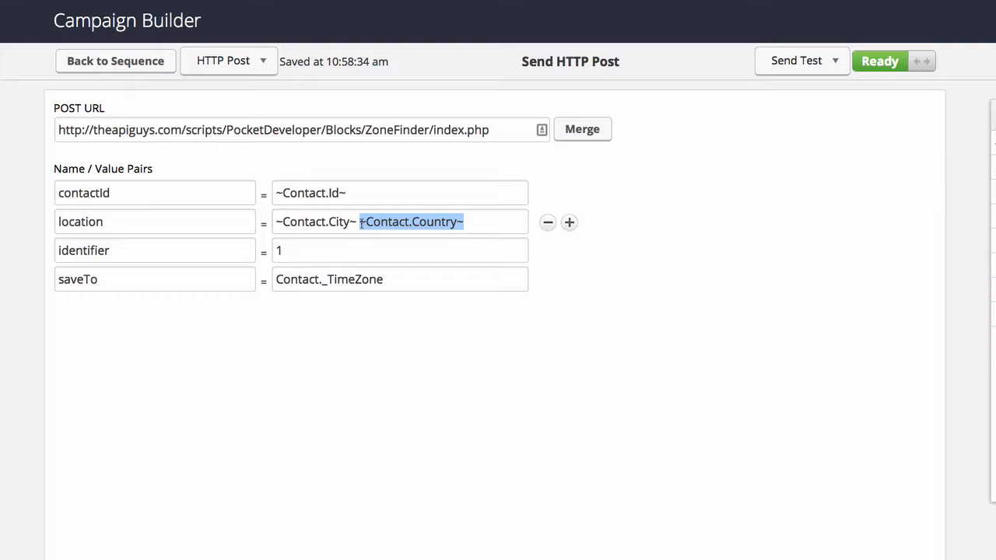
Set the location value to the postal code merge field followed by 'United States'.
left_click_drag(482, 222, 269, 221)
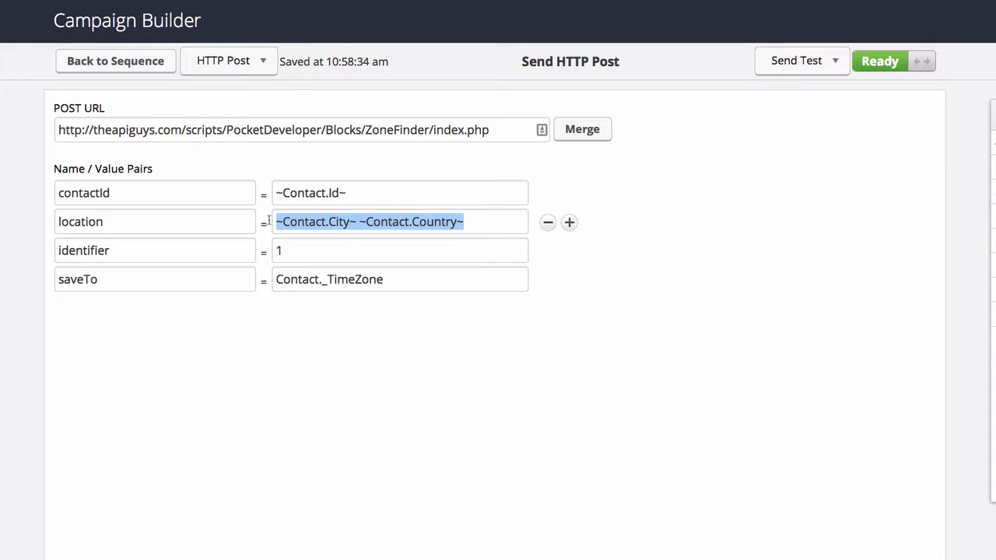
key("super+v")
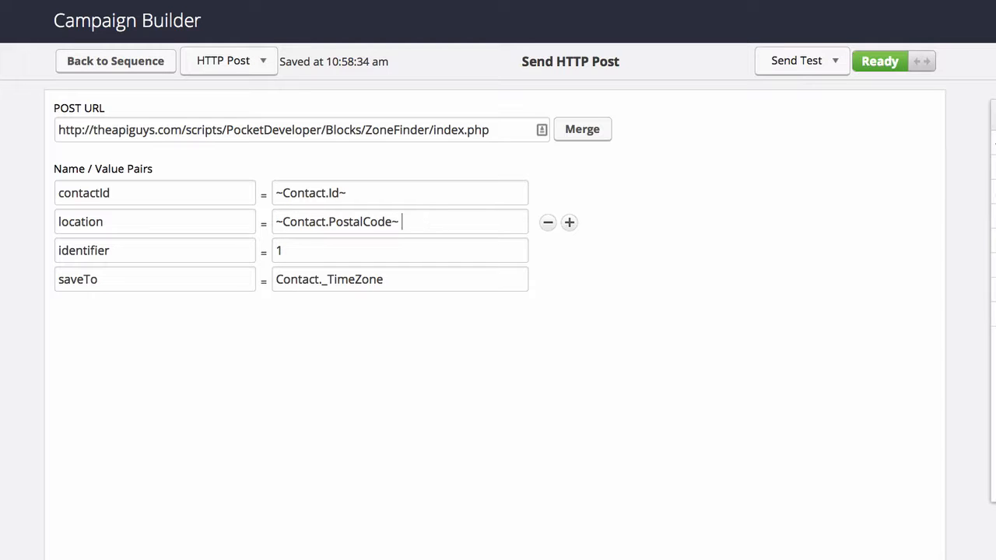
type("United States")
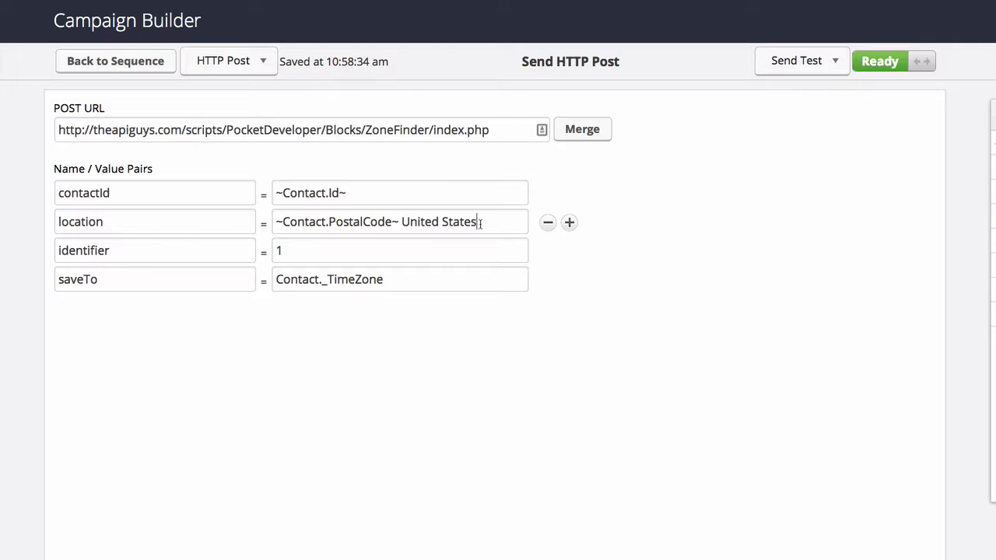
left_click_drag(465, 222, 263, 222)
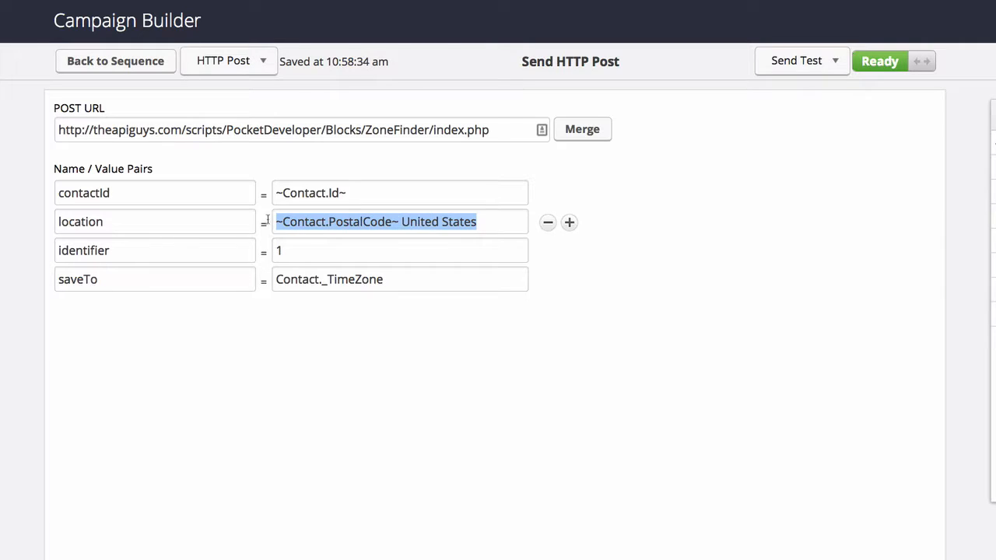
left_click(660, 376)
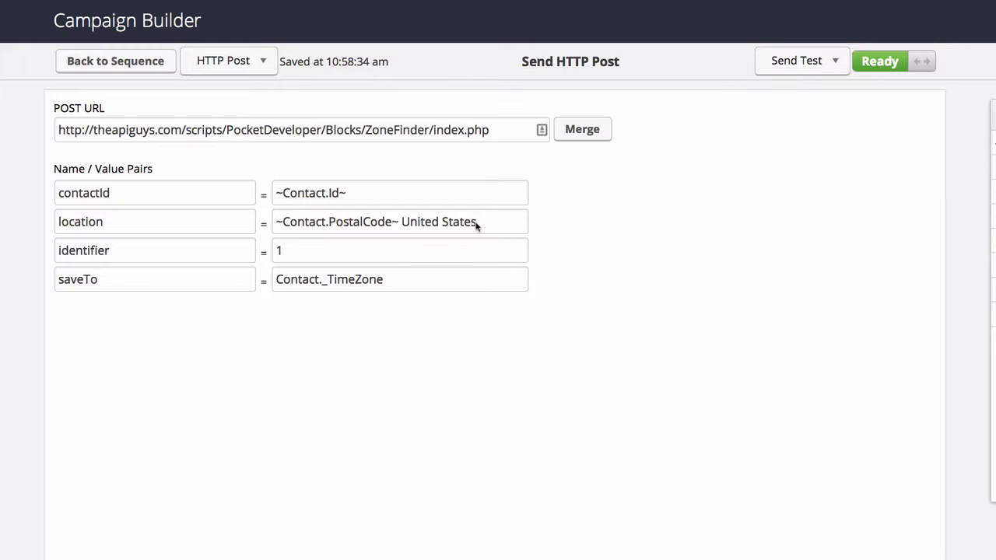
Test the location with literal '29137 United States', then restore it to ~Contact.PostalCode~.
left_click_drag(402, 221, 489, 222)
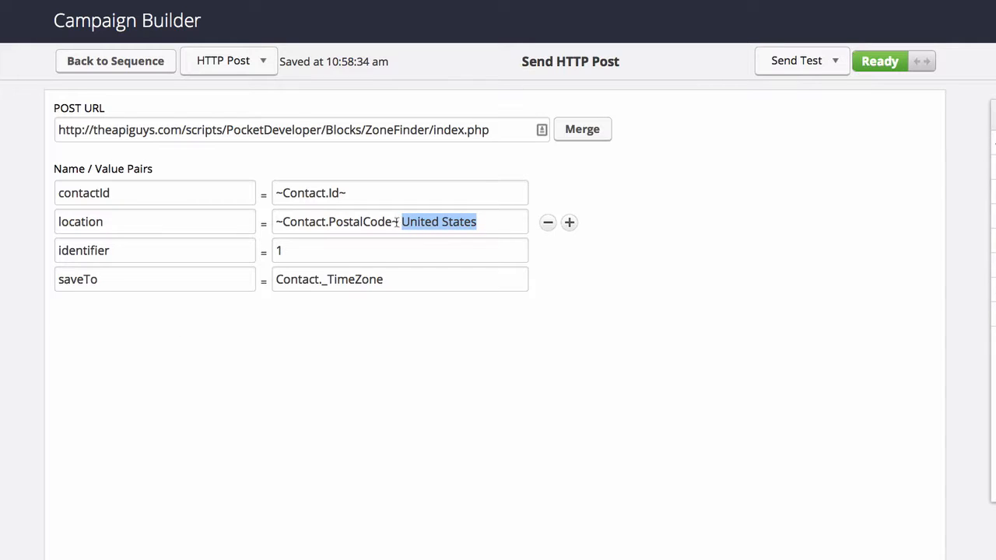
left_click_drag(399, 222, 265, 221)
type("2")
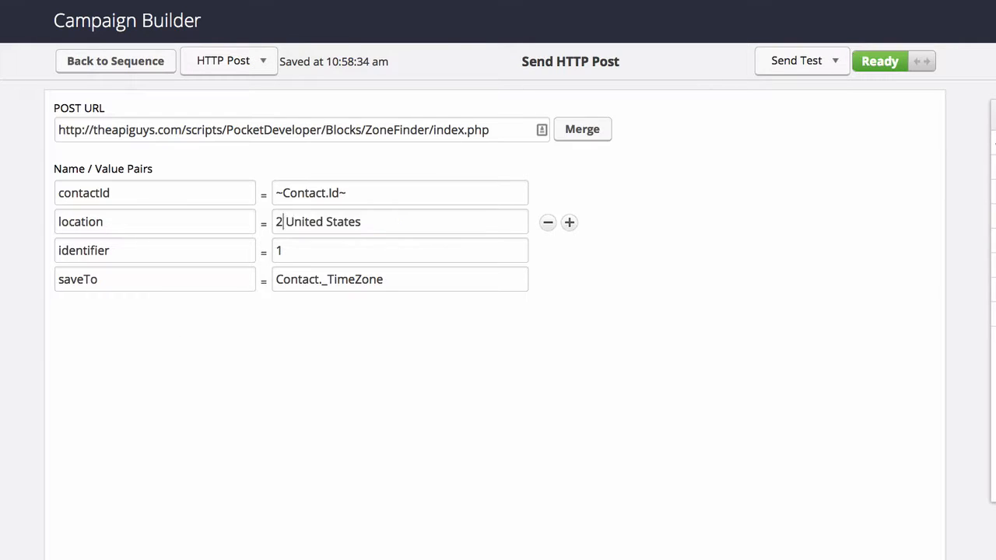
type("9137")
left_click(336, 222)
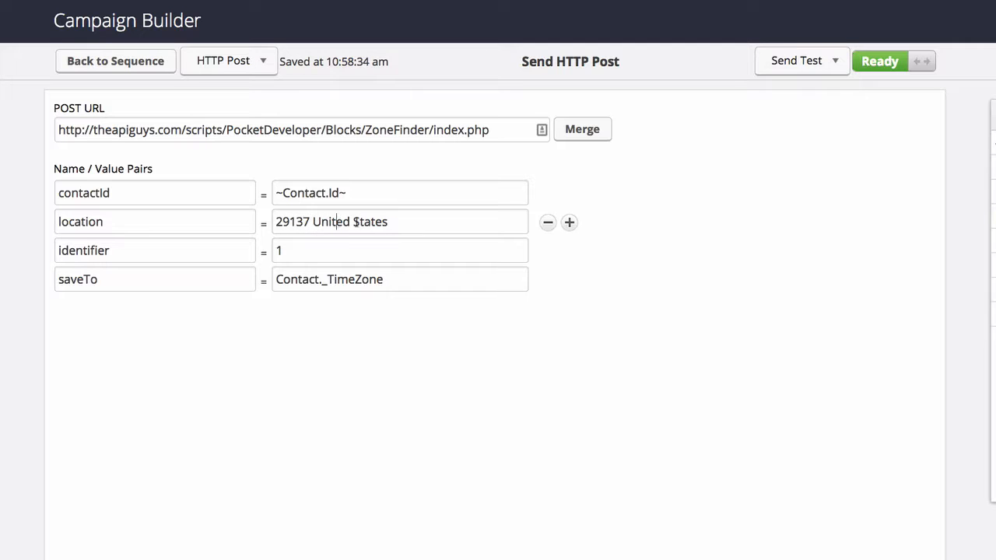
left_click(386, 222)
left_click_drag(395, 221, 258, 216)
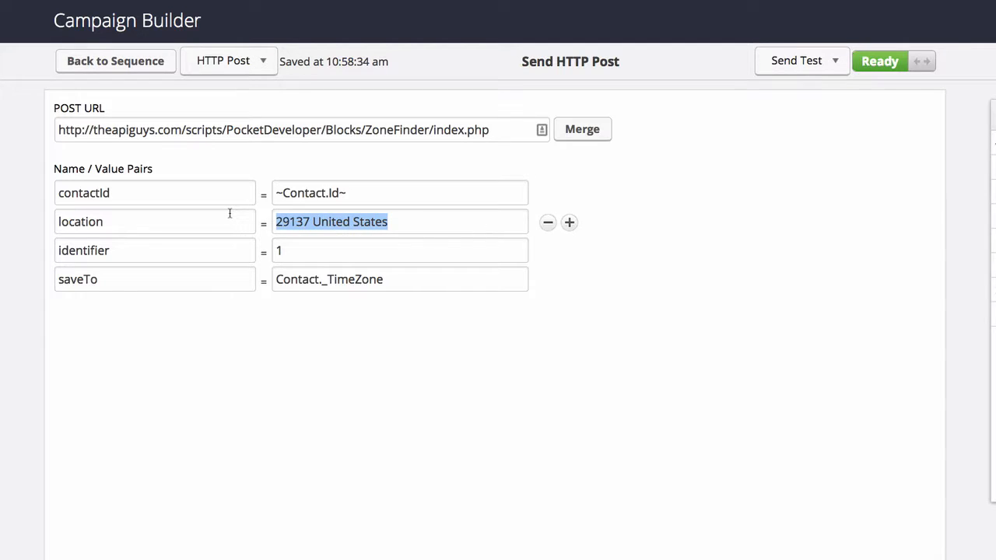
key("ctrl+v")
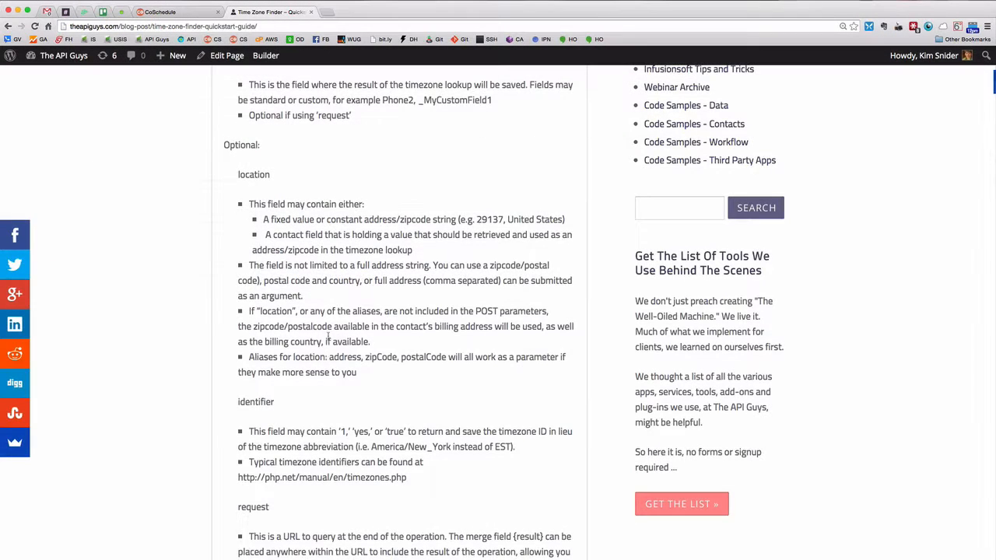
scroll(312, 335, "down", 5)
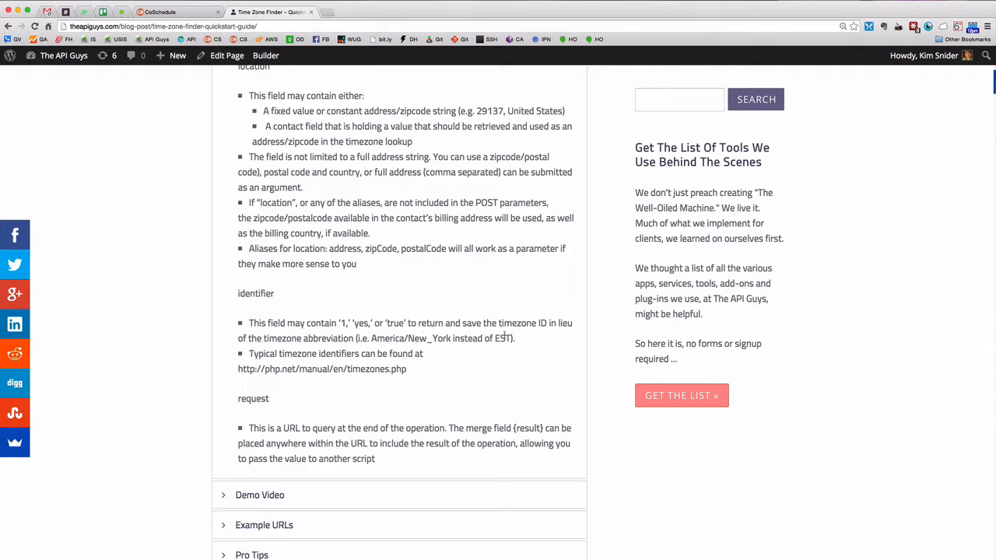
left_click_drag(451, 339, 371, 338)
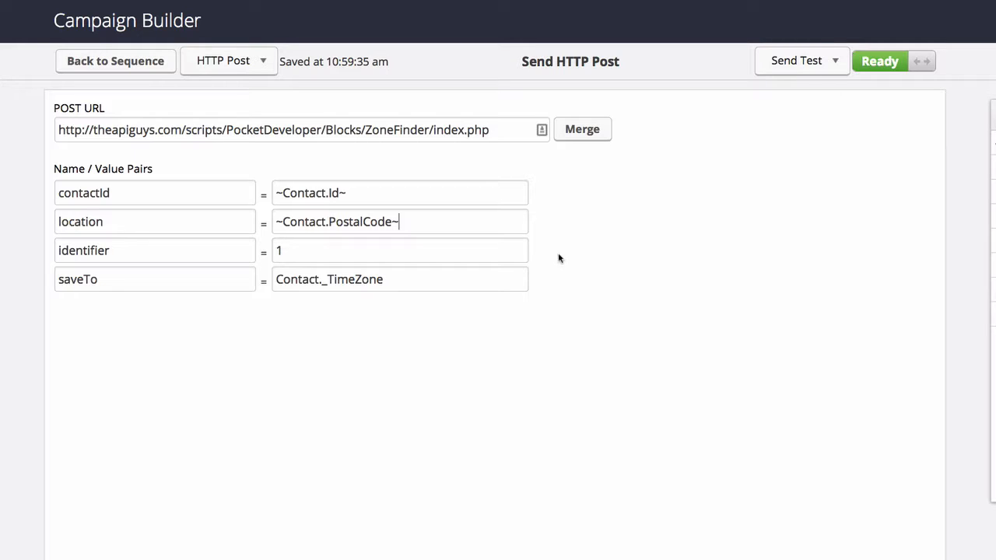
Review the location ~Contact.PostalCode~, identifier and saveTo Contact._TimeZone values.
mouse_move(549, 257)
left_click_drag(400, 223, 272, 223)
left_click(405, 250)
left_click(391, 280)
left_click_drag(383, 280, 267, 281)
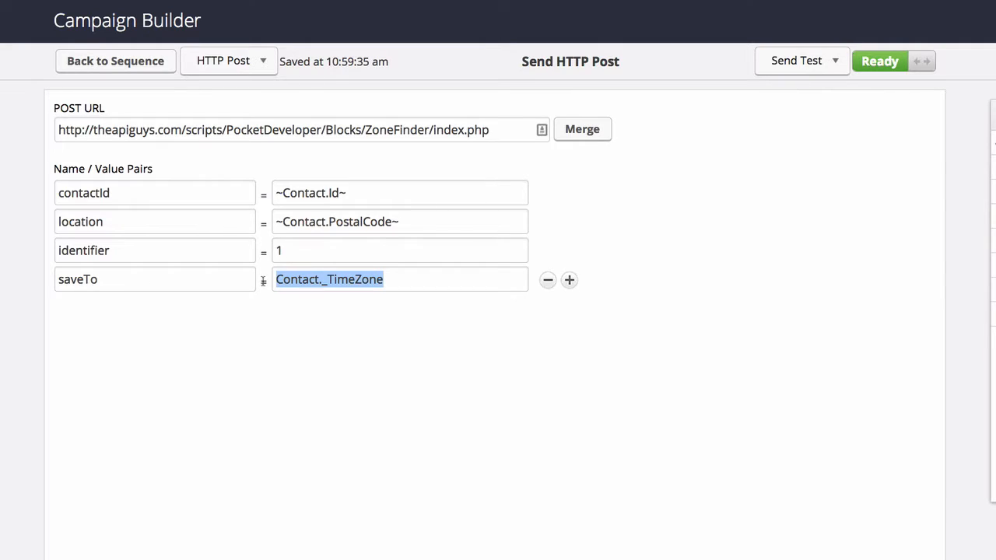
left_click(348, 325)
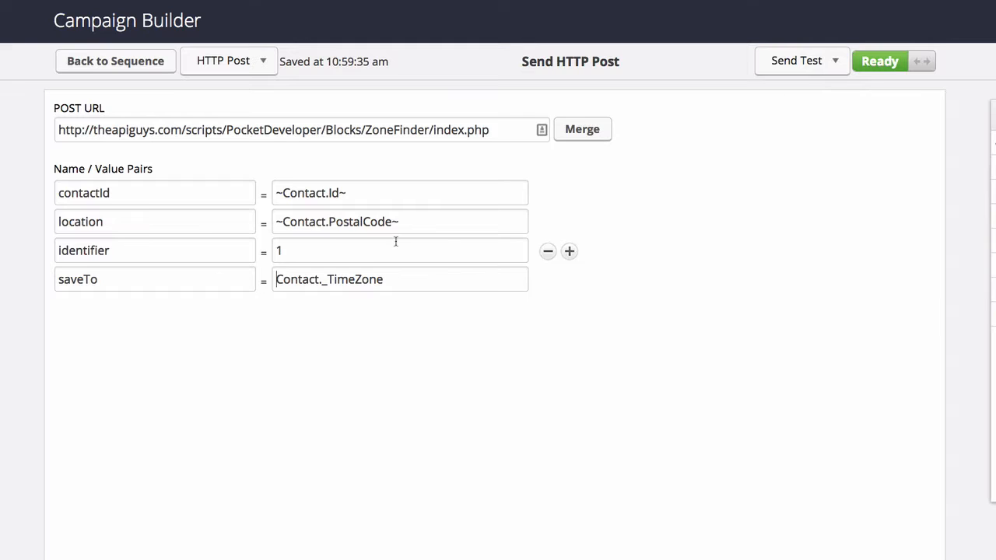
Recheck the location and saveTo values, then return to the KimDemo campaign canvas.
left_click_drag(403, 222, 393, 221)
left_click(284, 222)
left_click_drag(420, 223, 276, 222)
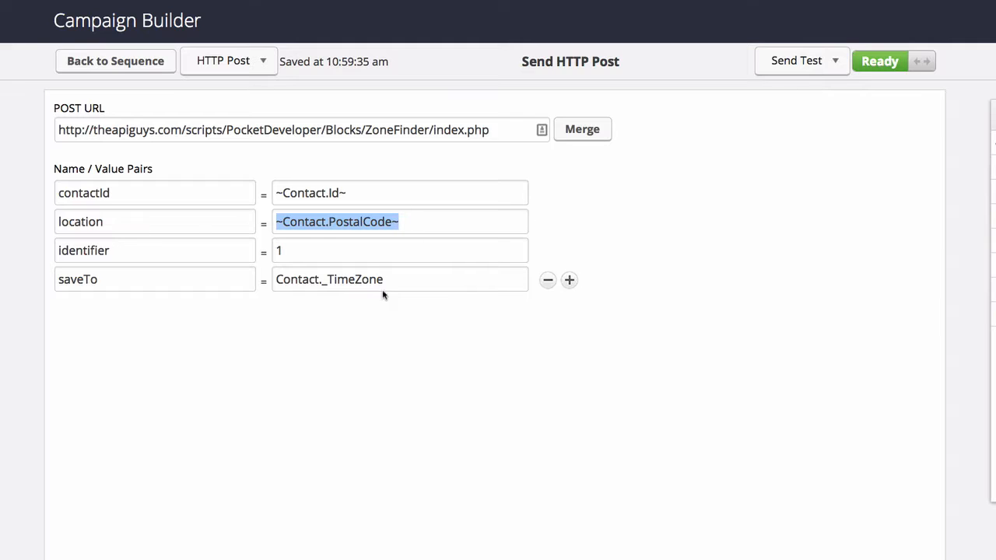
left_click_drag(387, 280, 277, 270)
left_click(315, 326)
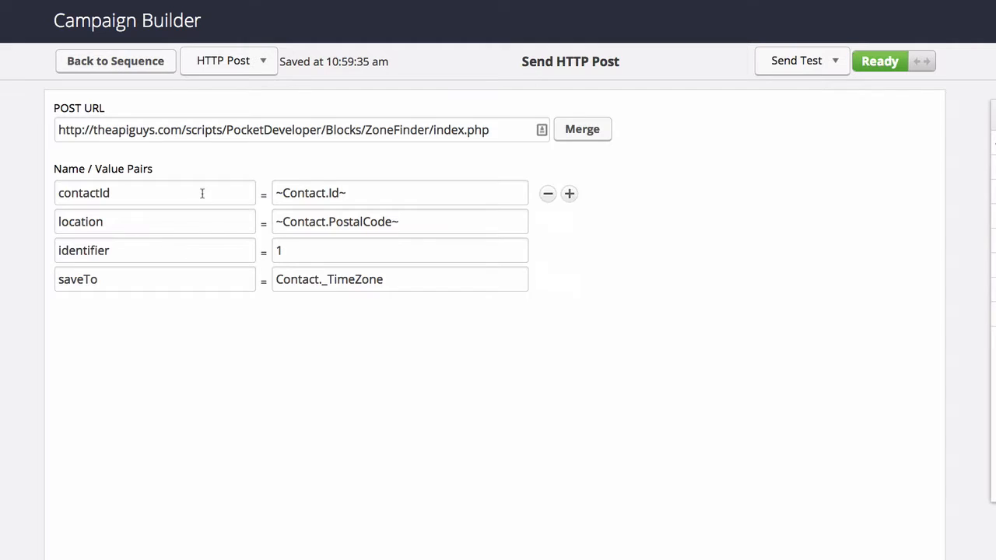
left_click(133, 62)
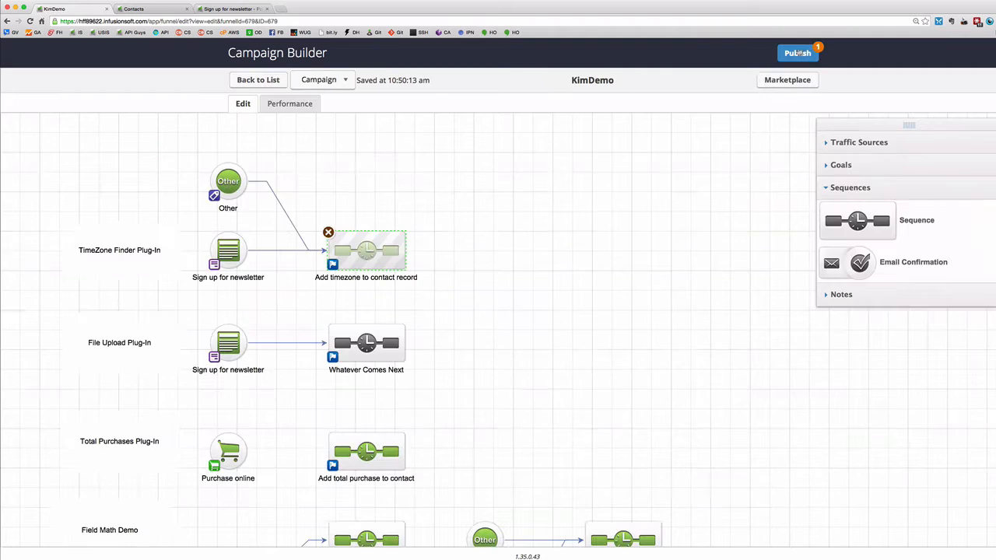
Publish the KimDemo campaign's pending change and switch to the newsletter sign-up form.
left_click(798, 54)
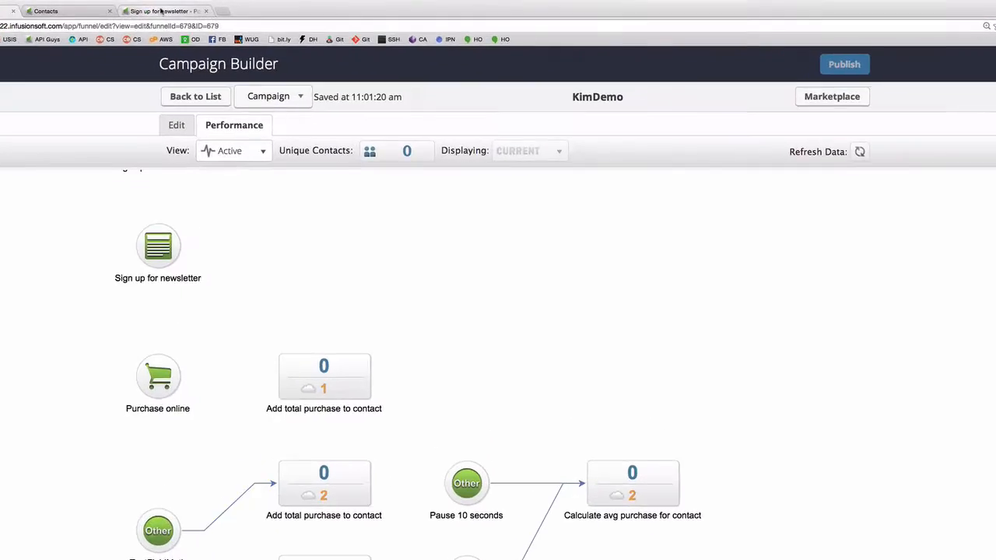
left_click(230, 8)
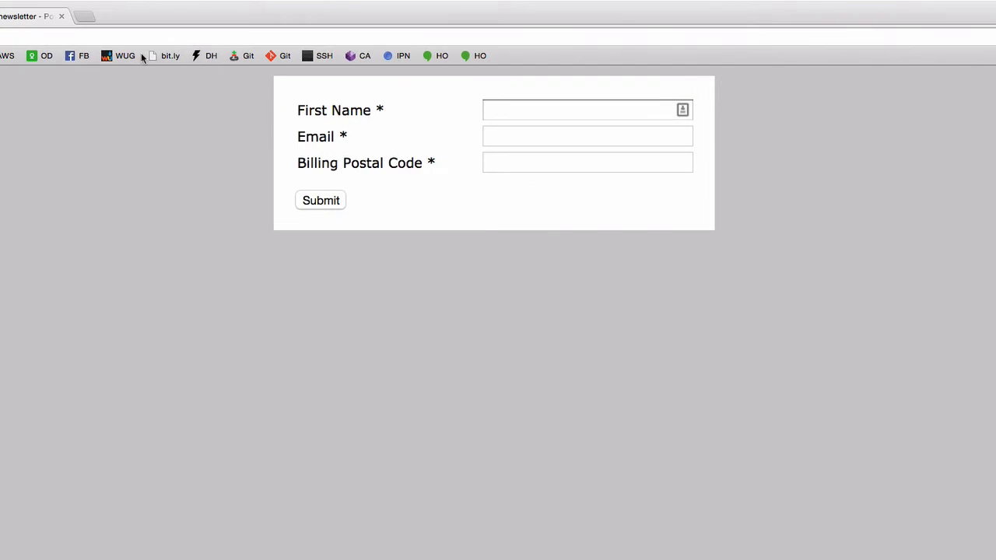
Fill in a first name, an email and billing postal code 75039, then submit the form.
left_click(545, 108)
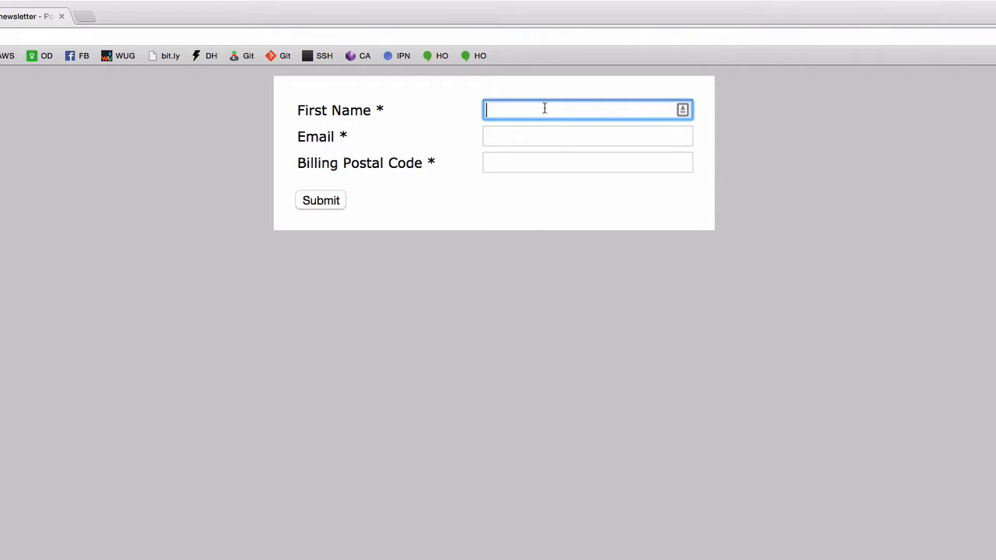
type("Major")
key("Tab")
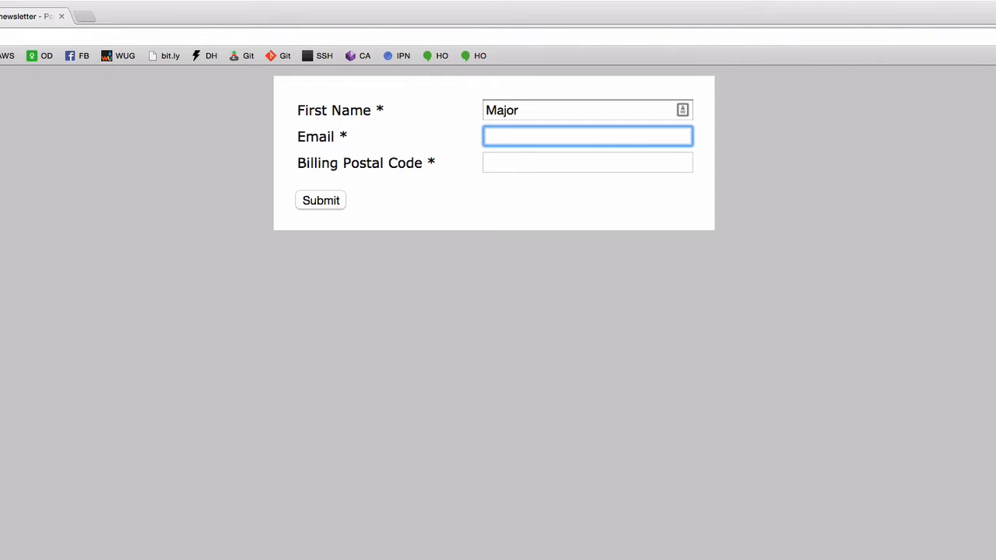
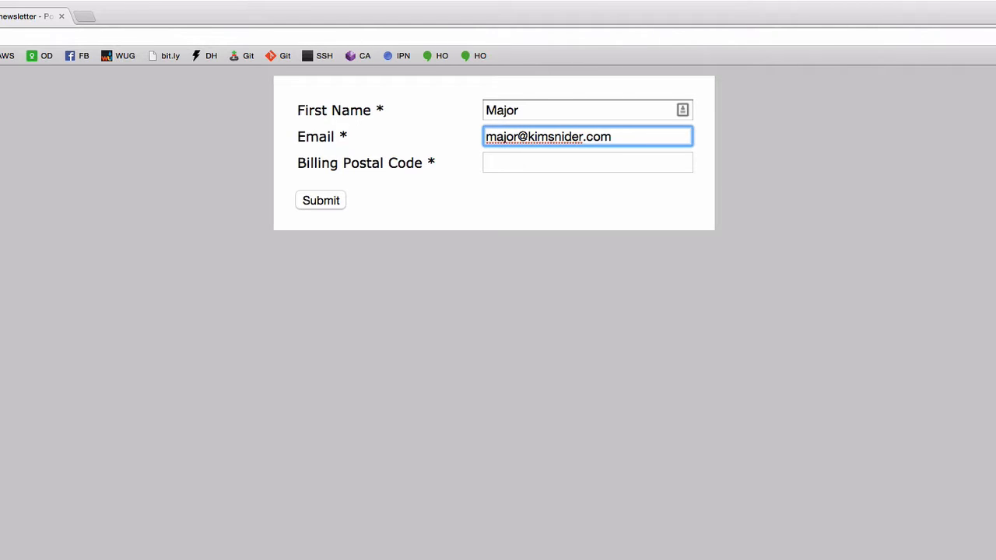
key("Tab")
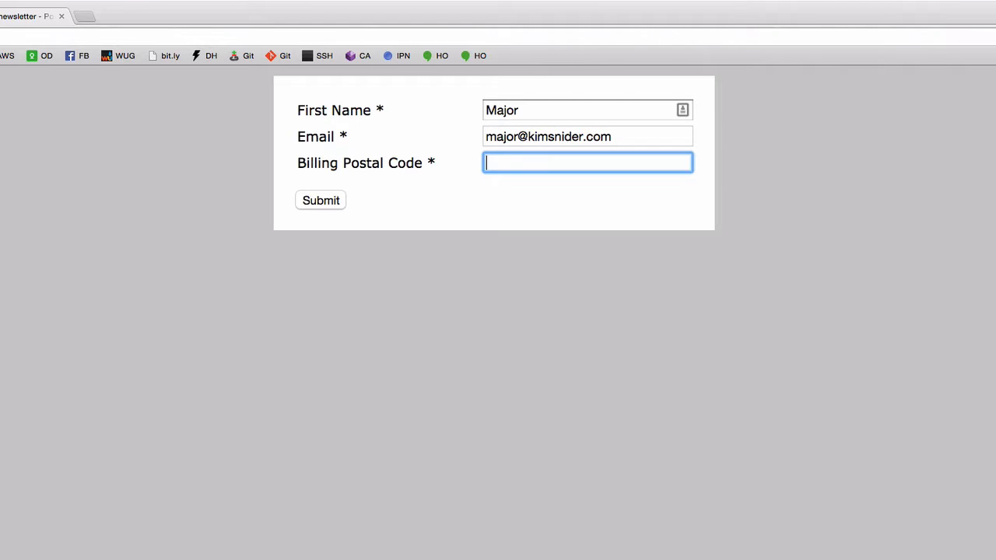
type("7503939")
key("BackSpace")
key("BackSpace")
left_click(324, 202)
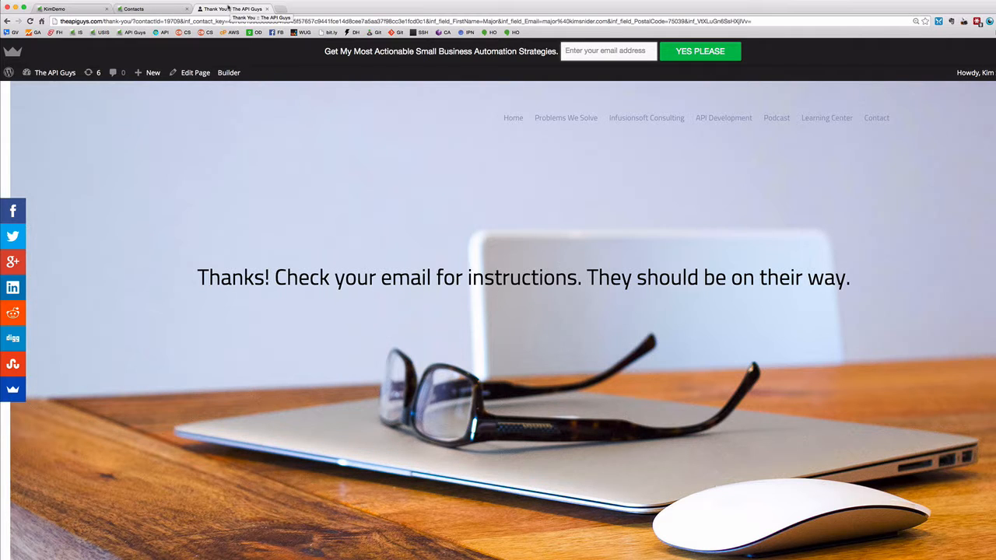
Reload the Contacts list to confirm postal code 75039 got Time Zone America/Chicago, then return to KimDemo.
left_click(157, 9)
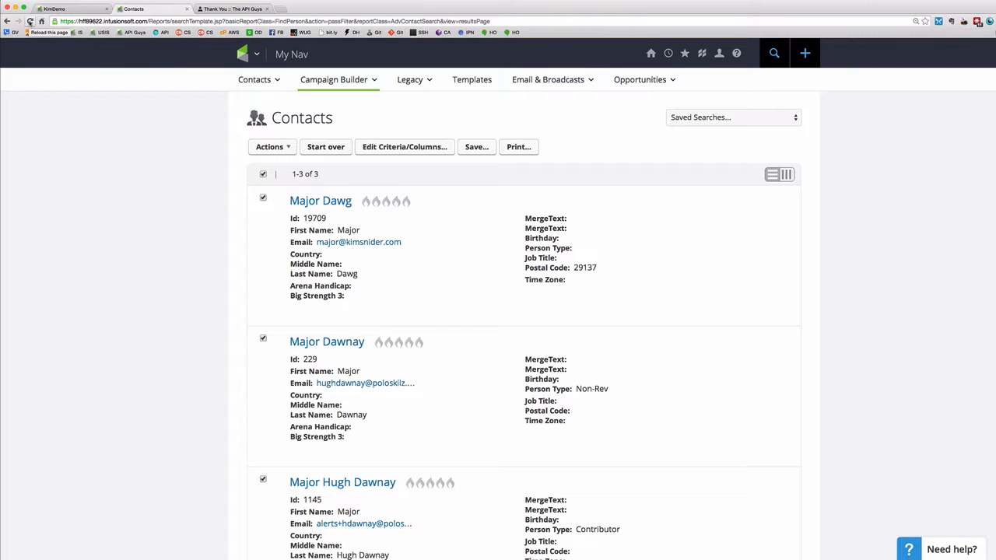
mouse_move(635, 285)
left_click(29, 21)
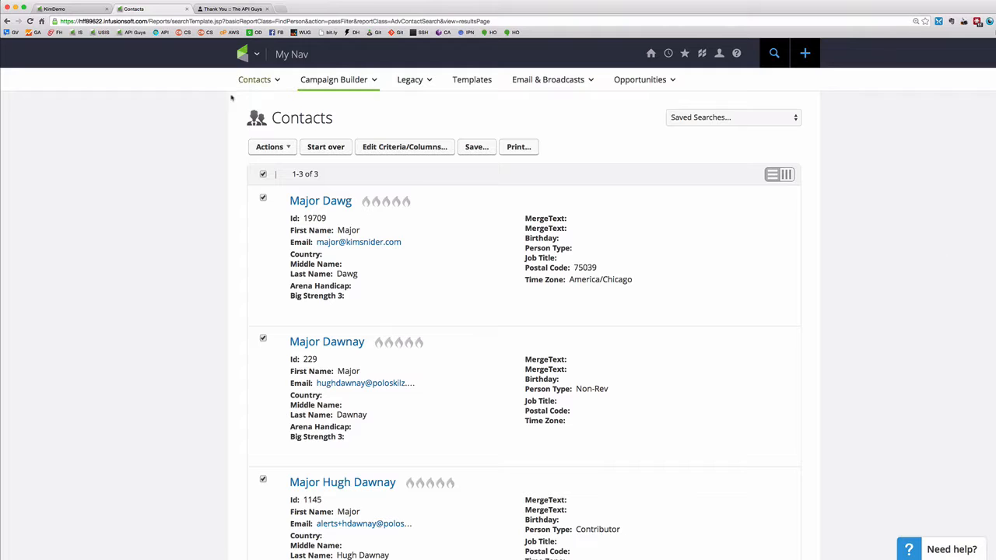
left_click(84, 9)
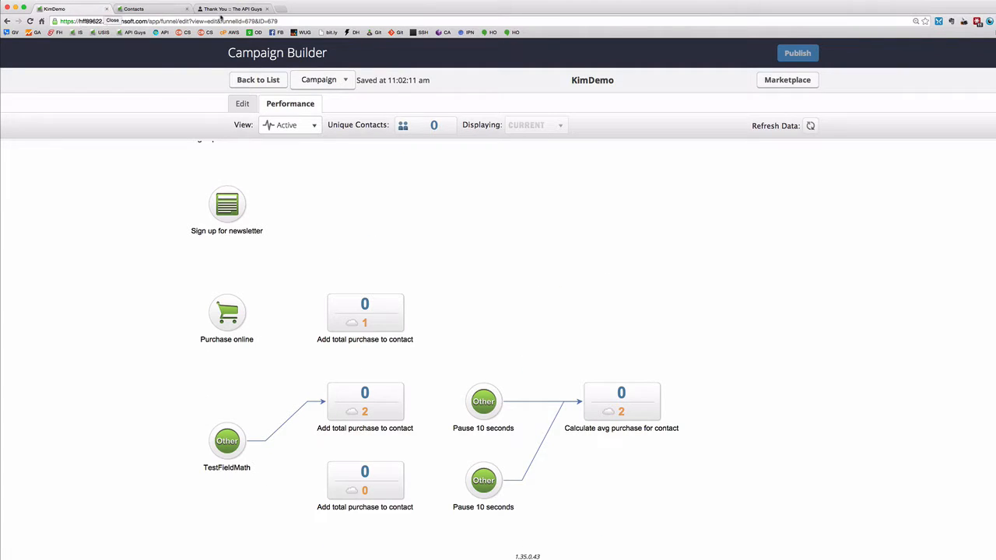
Remove the identifier pair from the timezone sequence's Send HTTP Post step and publish the change.
left_click(243, 103)
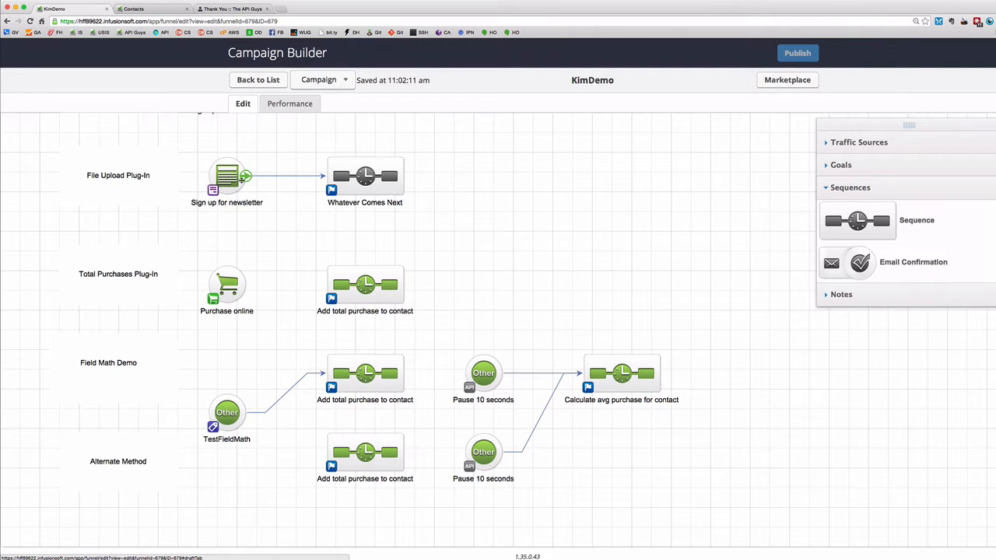
scroll(281, 189, "up", 5)
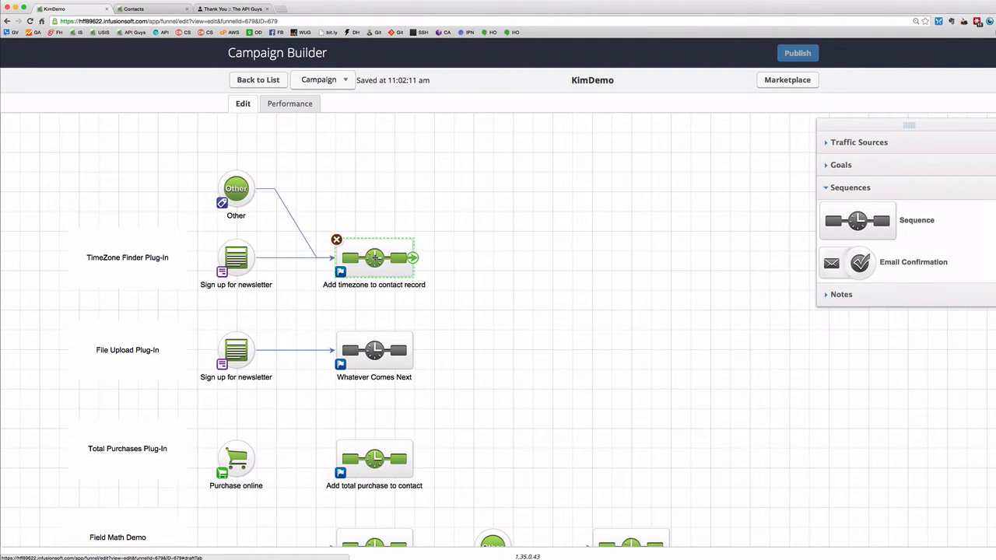
double_click(374, 256)
double_click(186, 168)
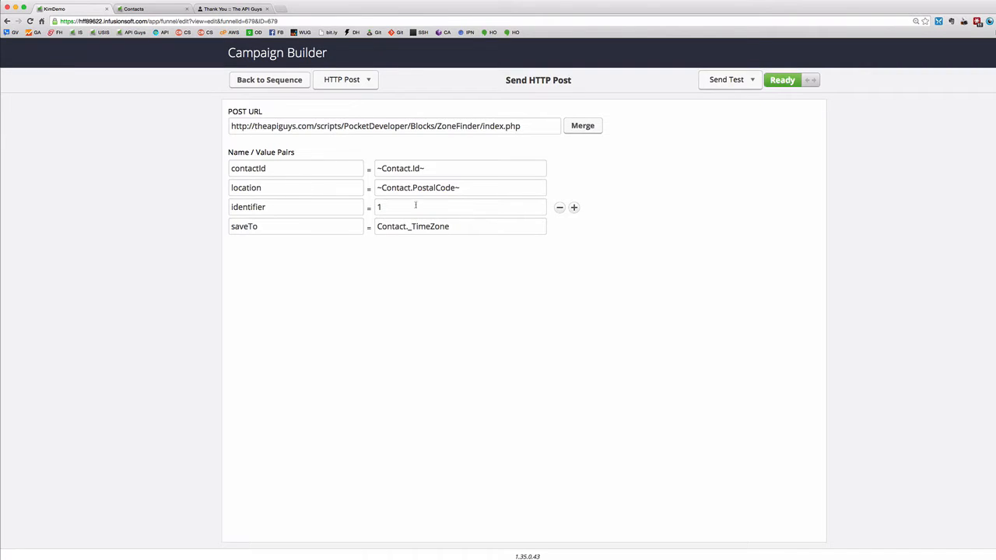
left_click(560, 208)
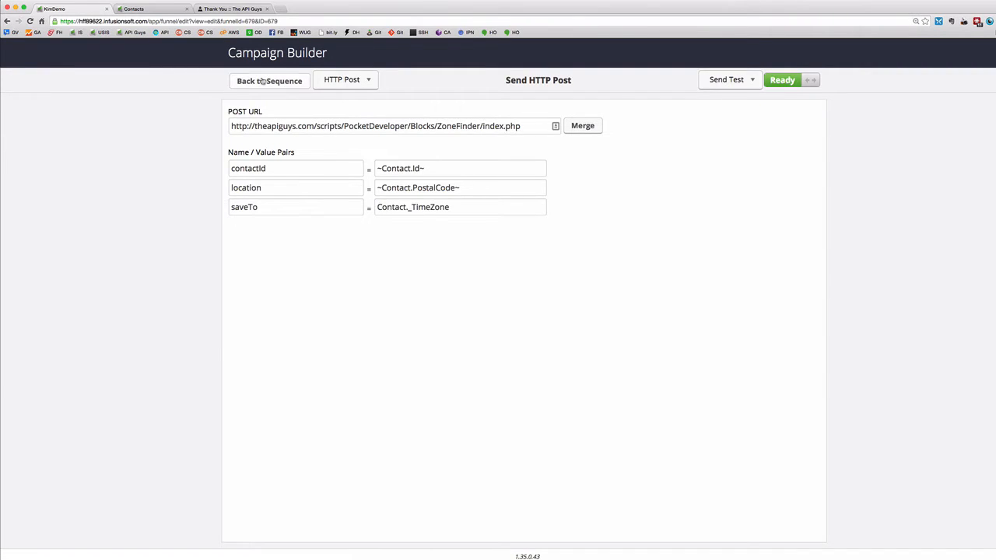
left_click(269, 80)
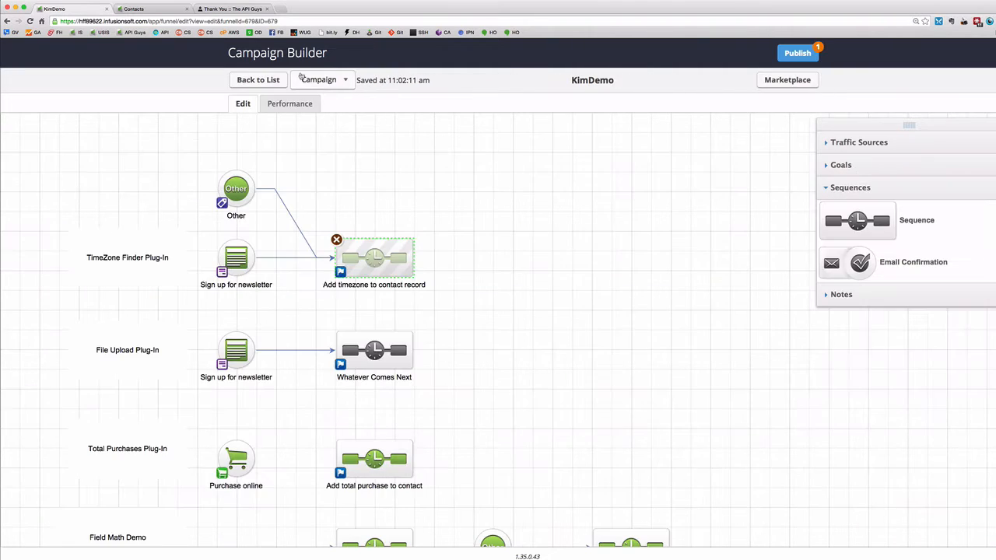
left_click(801, 52)
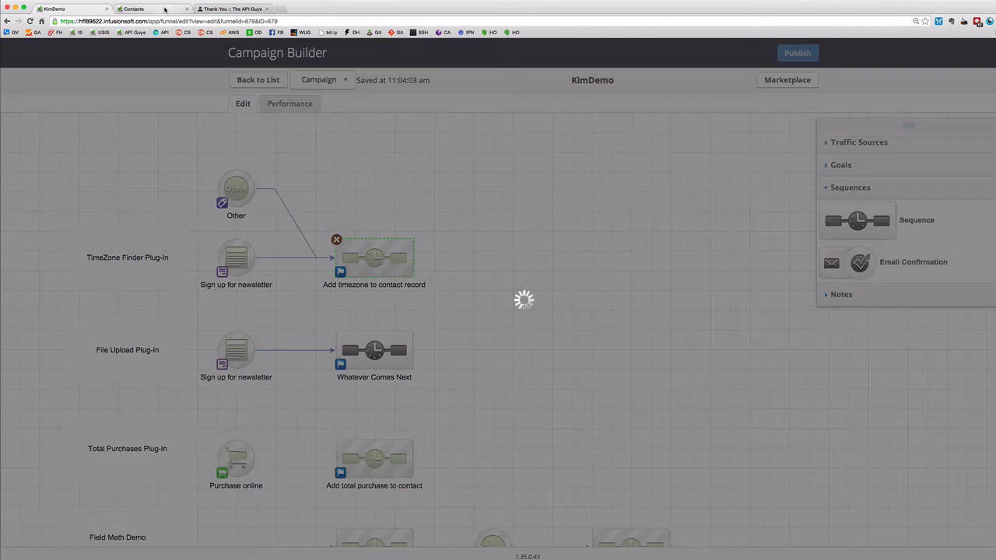
left_click(164, 8)
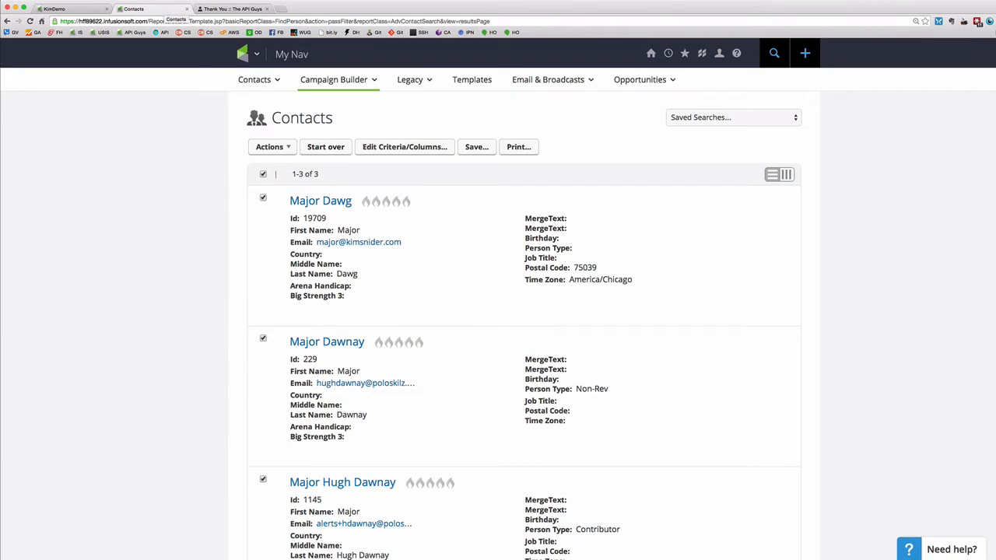
Resubmit the newsletter sign-up with postal code 75039 and go back to the Contacts list.
left_click(234, 8)
left_click(6, 21)
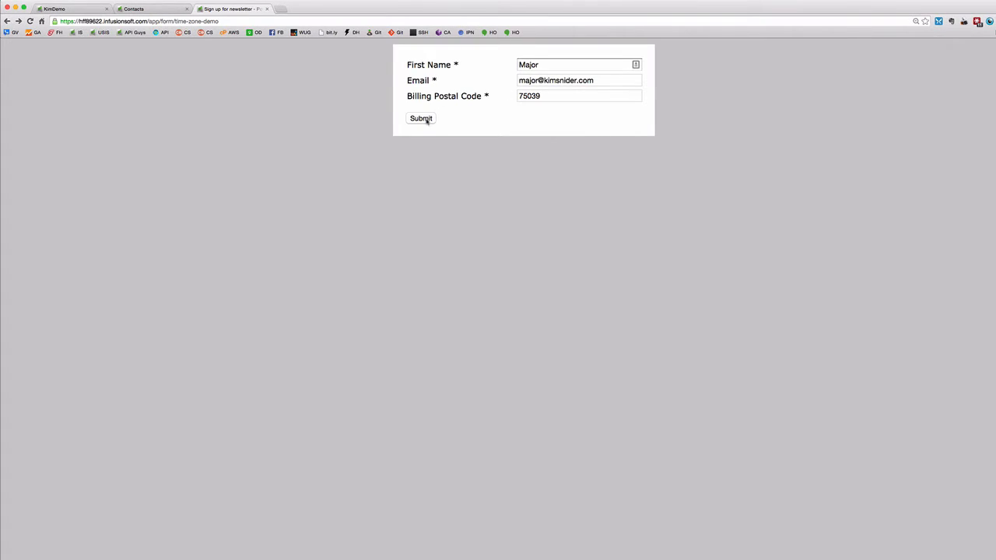
left_click(421, 119)
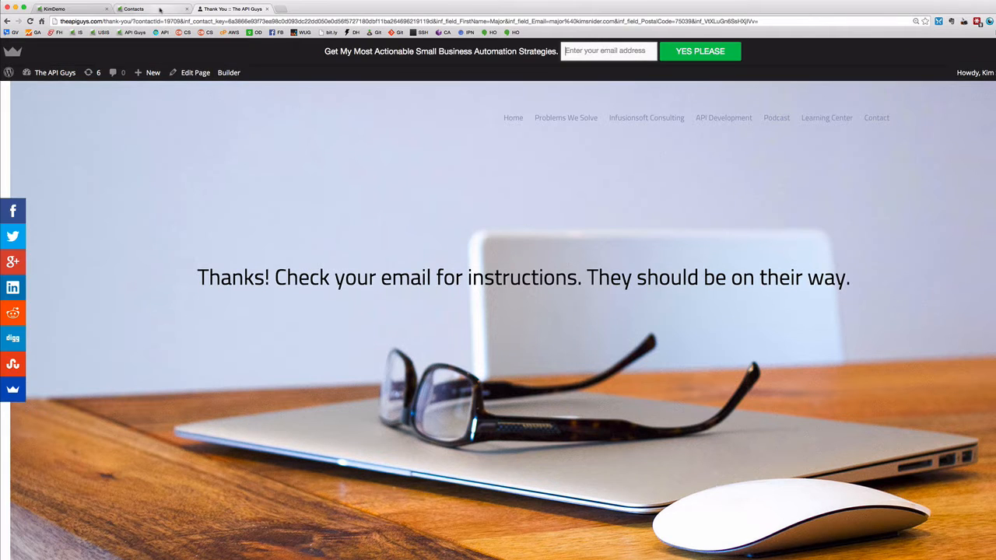
left_click(136, 9)
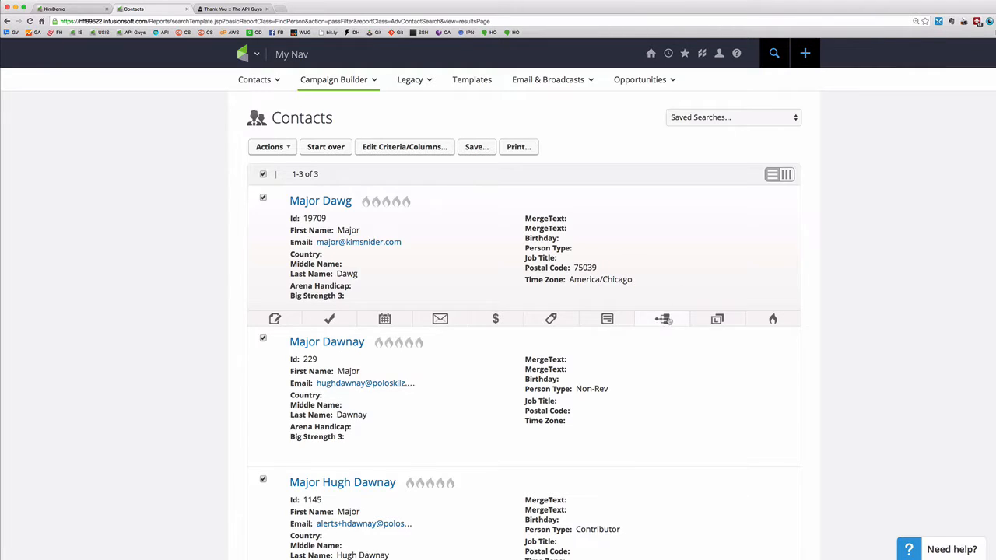
From the contact's campaign history, post the upcoming ZoneFinder HTTP Post now and confirm.
left_click(666, 320)
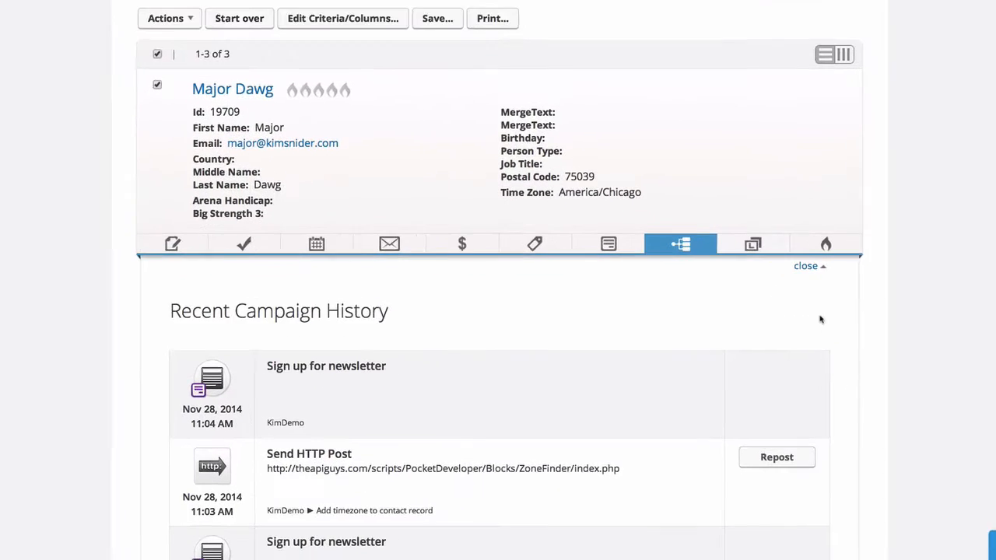
scroll(901, 331, "down", 3)
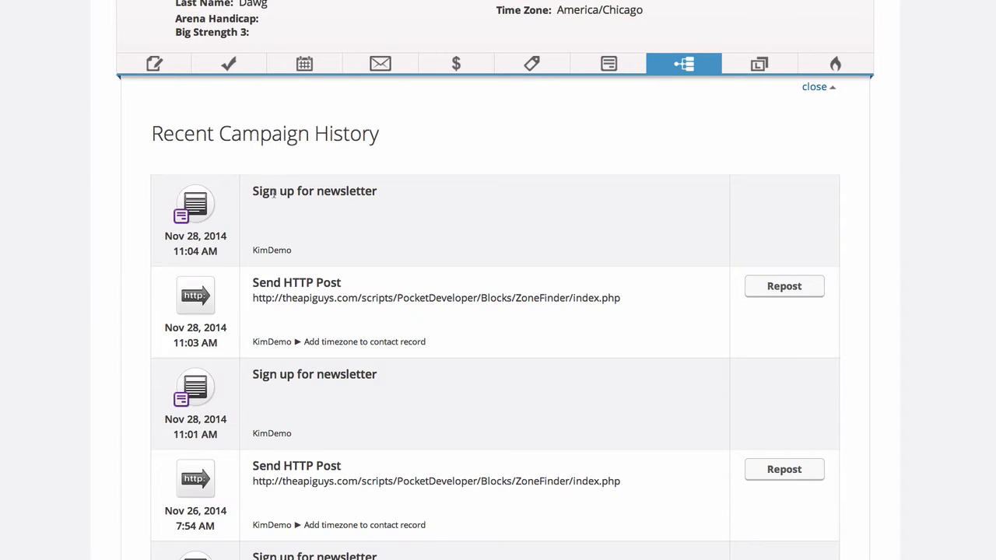
scroll(938, 268, "down", 15)
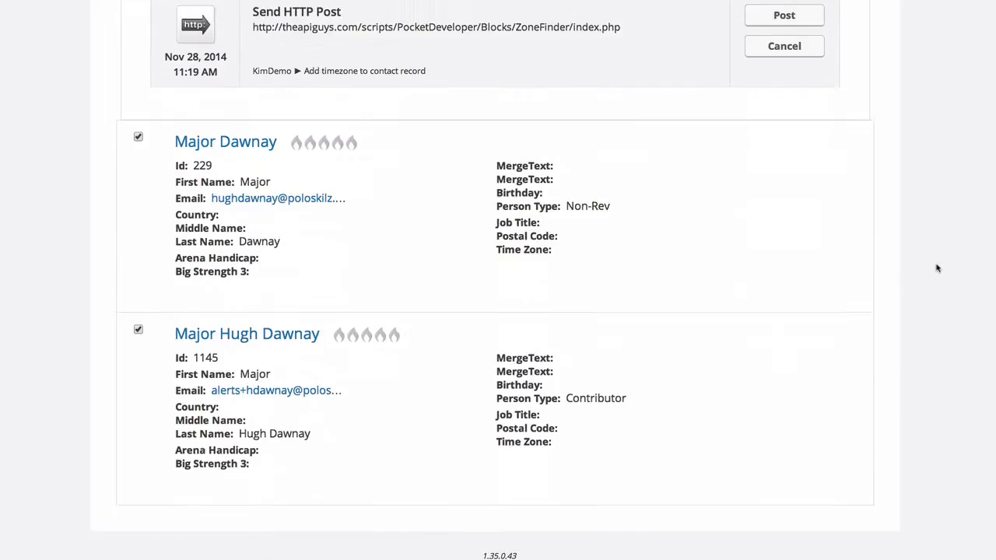
scroll(938, 269, "up", 3)
left_click_drag(218, 280, 164, 278)
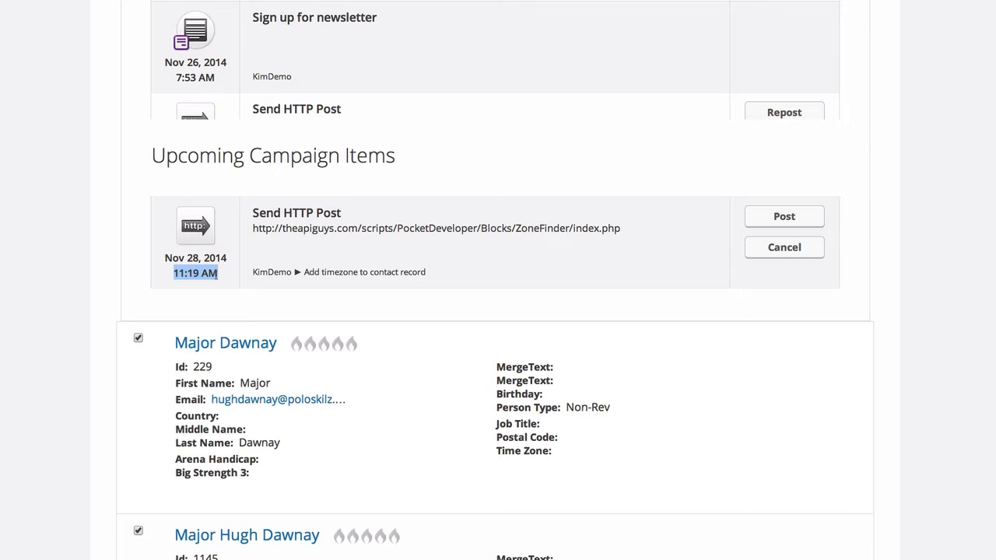
left_click(786, 221)
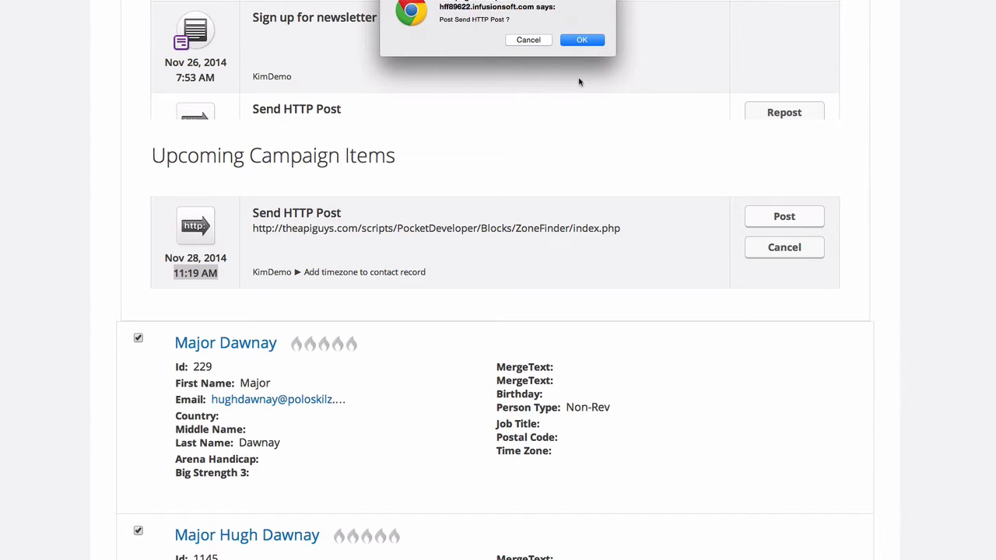
left_click(603, 41)
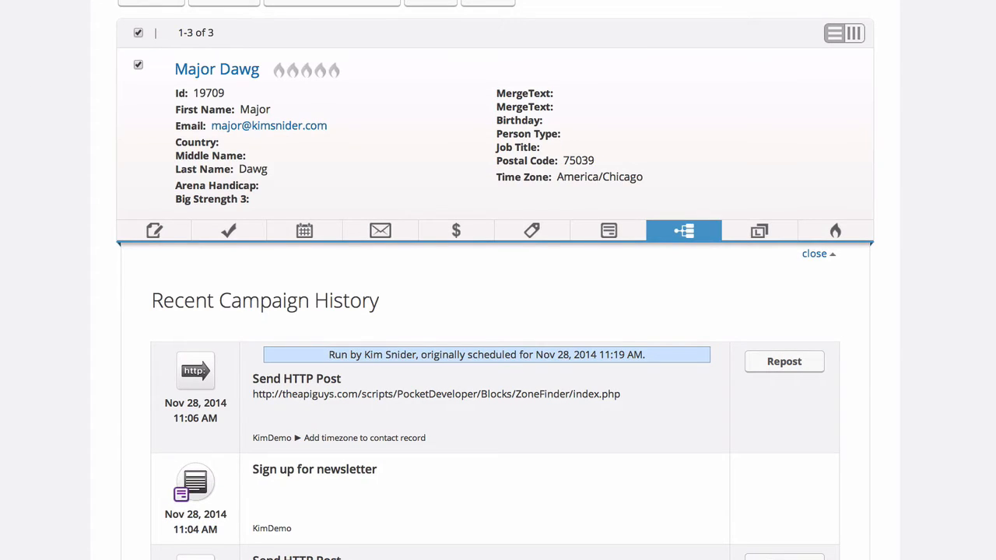
Reload the Contacts page and check that the first contact's Time Zone shows CST.
key("super+r")
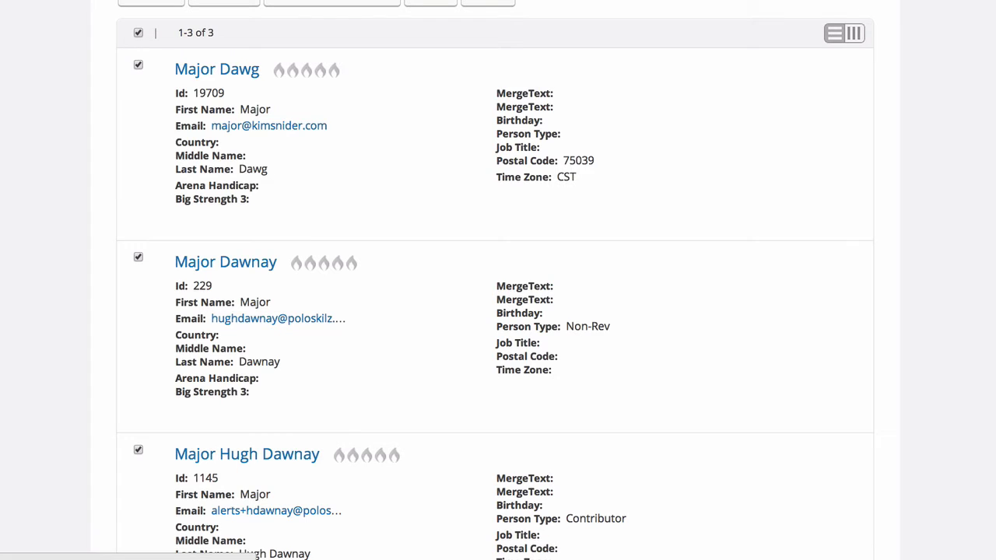
mouse_move(603, 191)
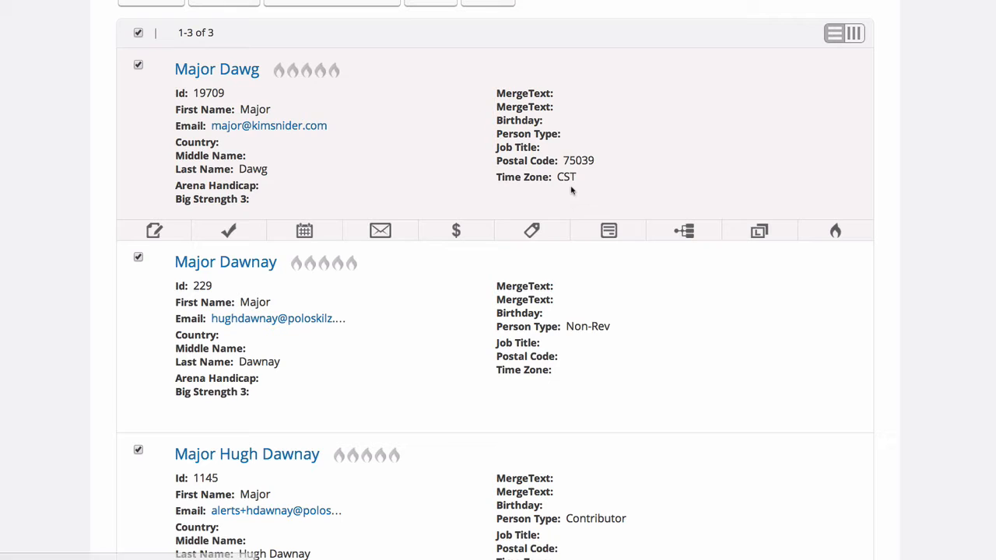